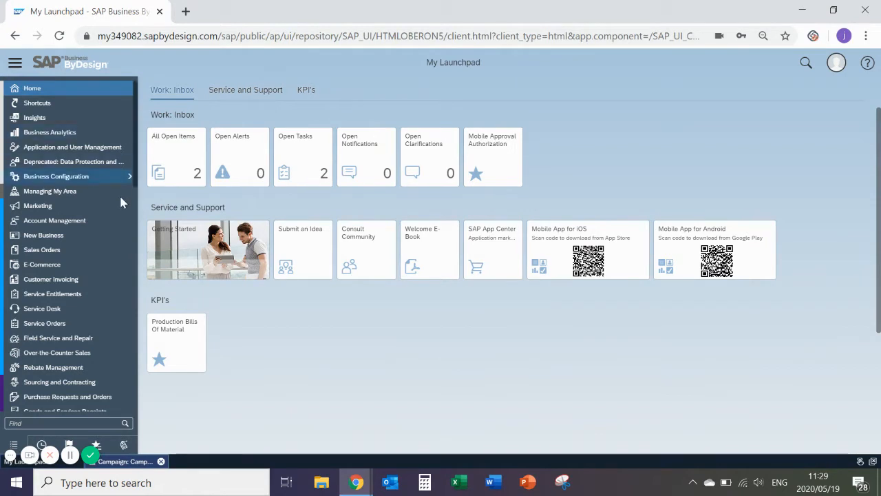
- Open the Marketing target groups and start creating a new target group
mouse_move(109, 208)
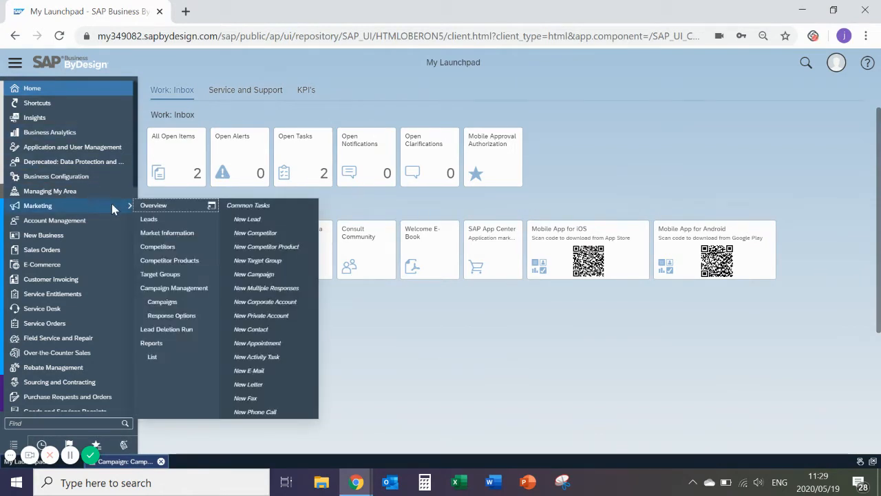
left_click(186, 273)
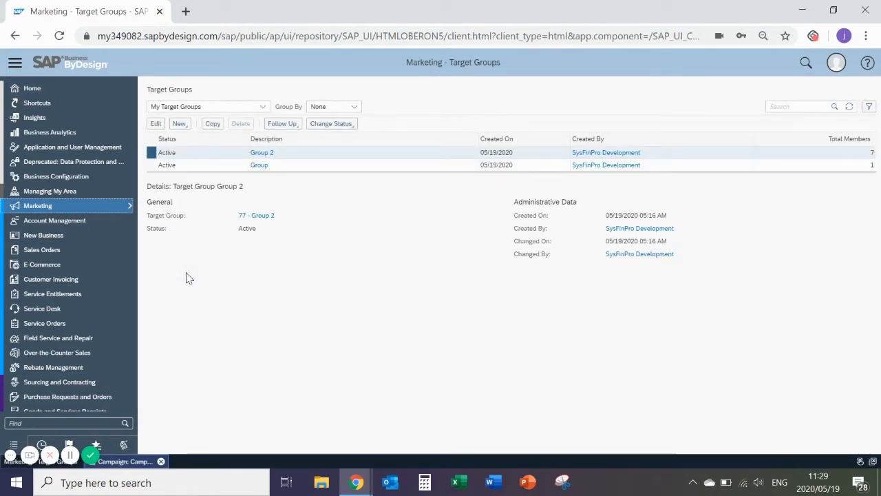
left_click(180, 127)
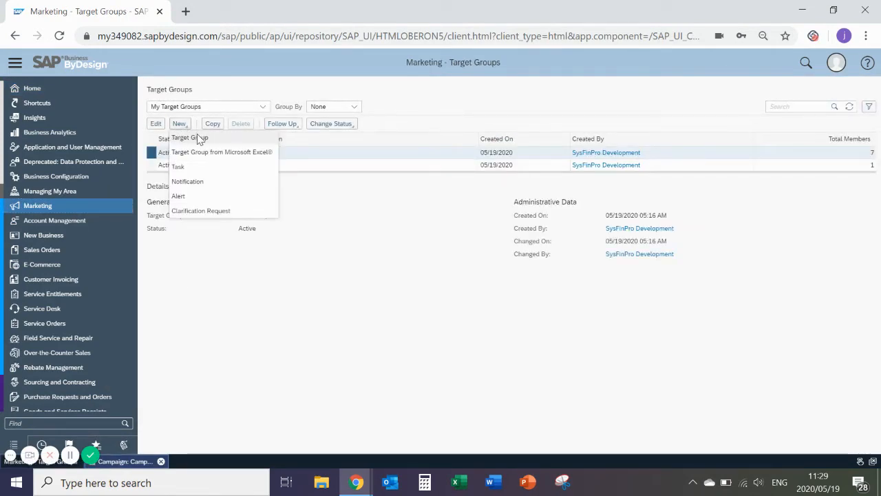
left_click(197, 138)
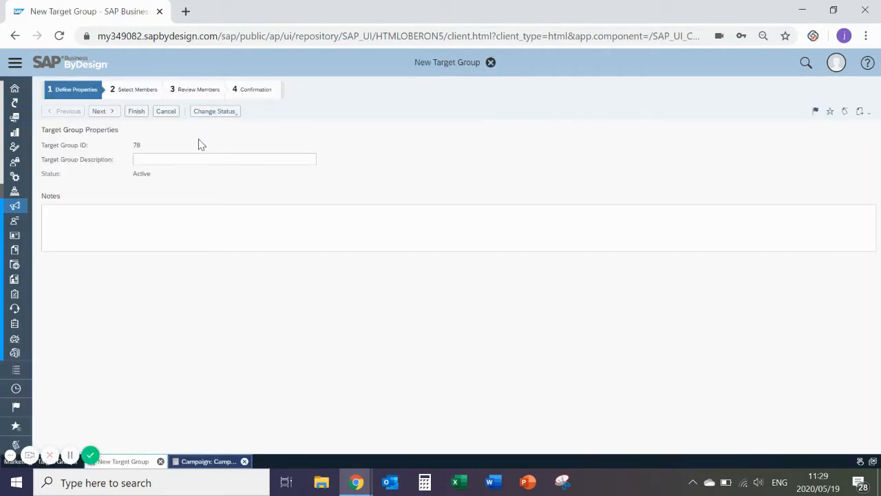
- Describe the target group as "Group USA" and enter the note "Target group for USA"
left_click(195, 159)
left_click(196, 158)
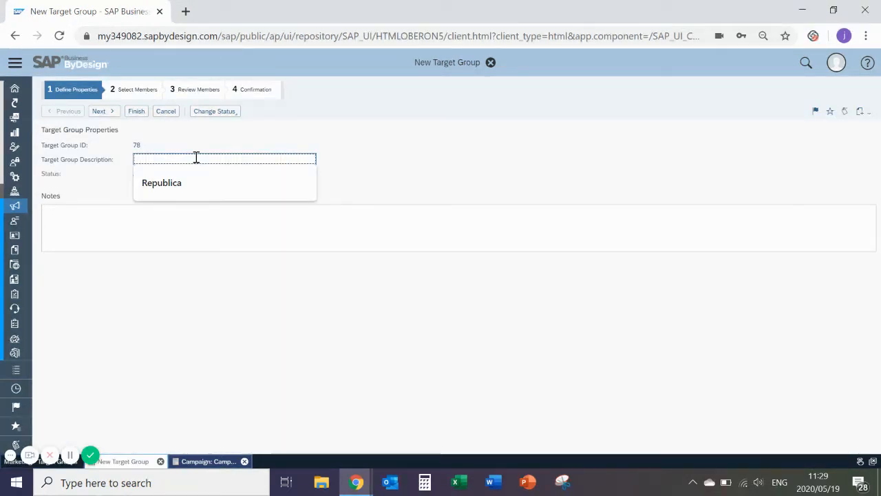
type("Group USA")
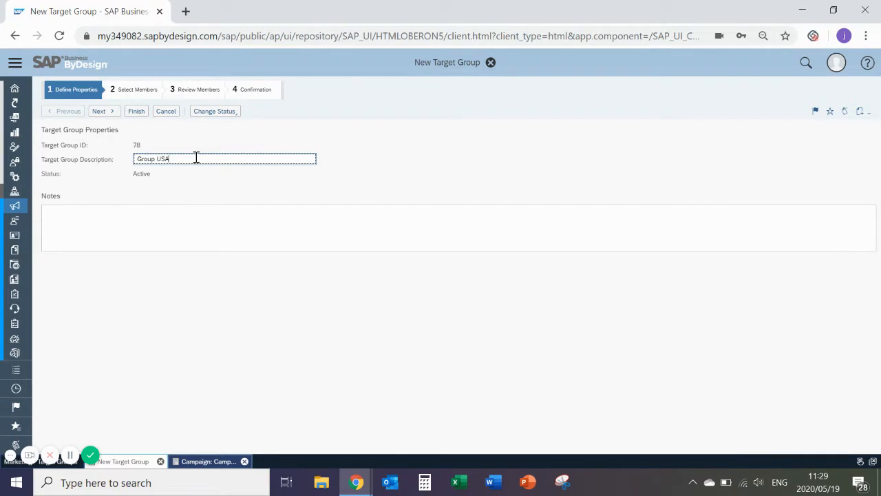
key("Tab")
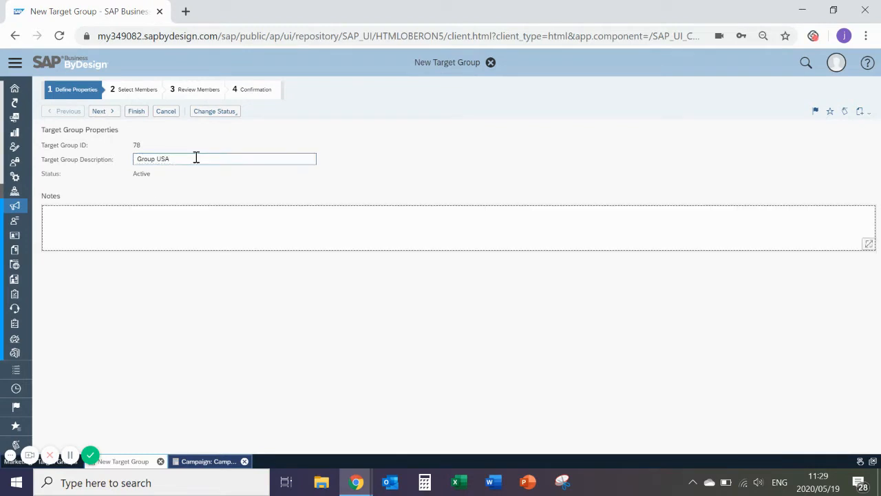
type("Target g")
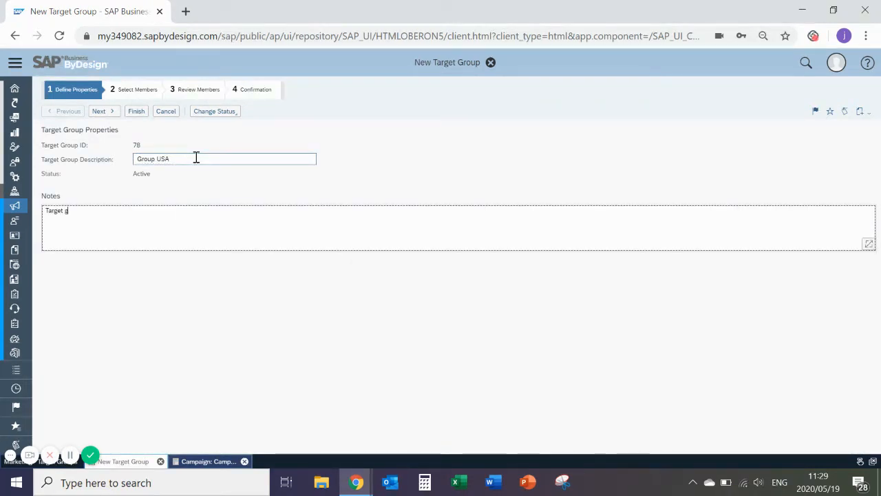
type("roup for USA")
- Proceed to member selection and search the active corporate accounts with the country US - United States
left_click(109, 112)
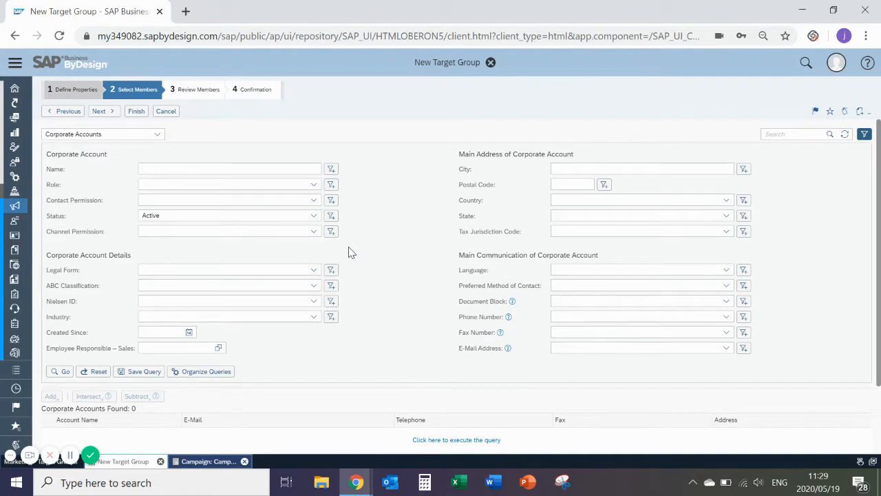
left_click(707, 200)
type("un")
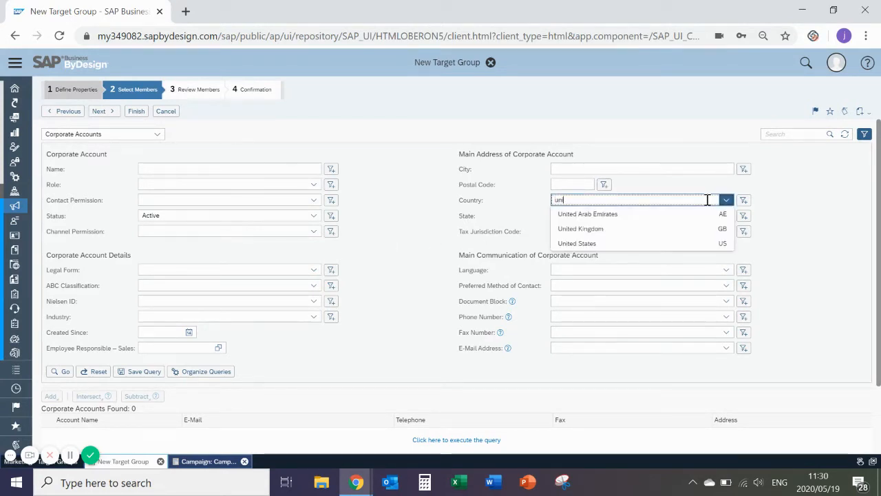
type("ited")
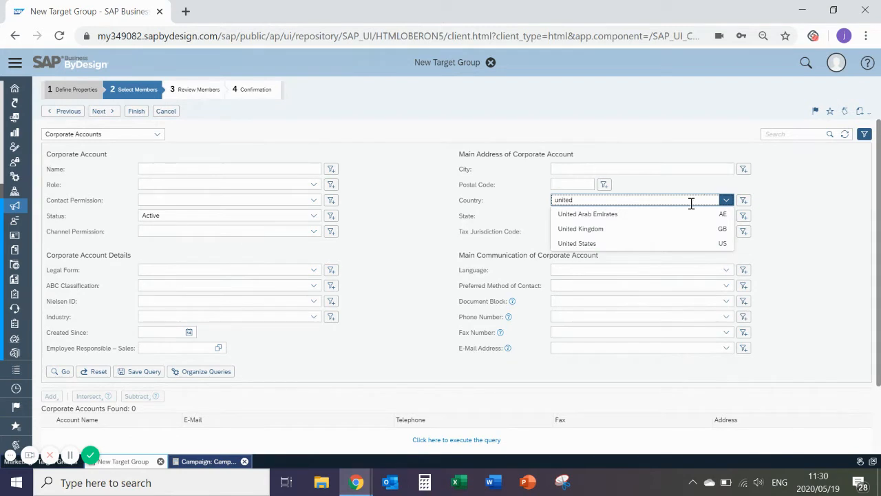
left_click(604, 245)
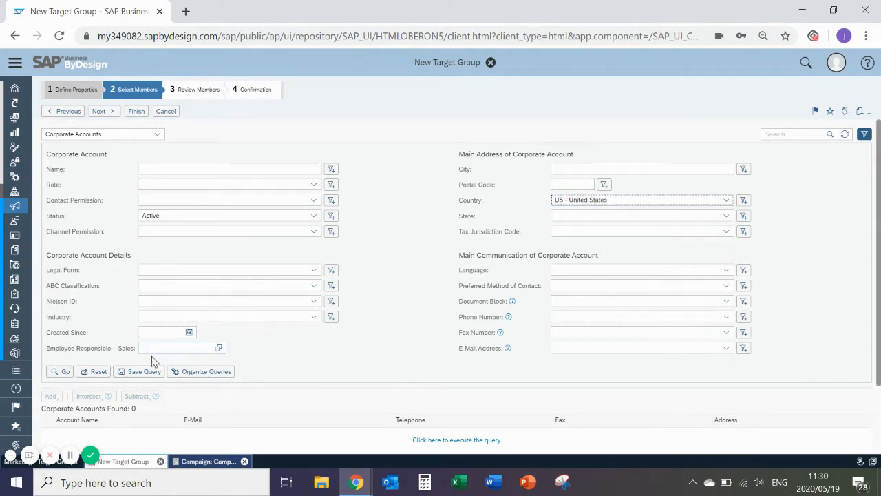
left_click(59, 372)
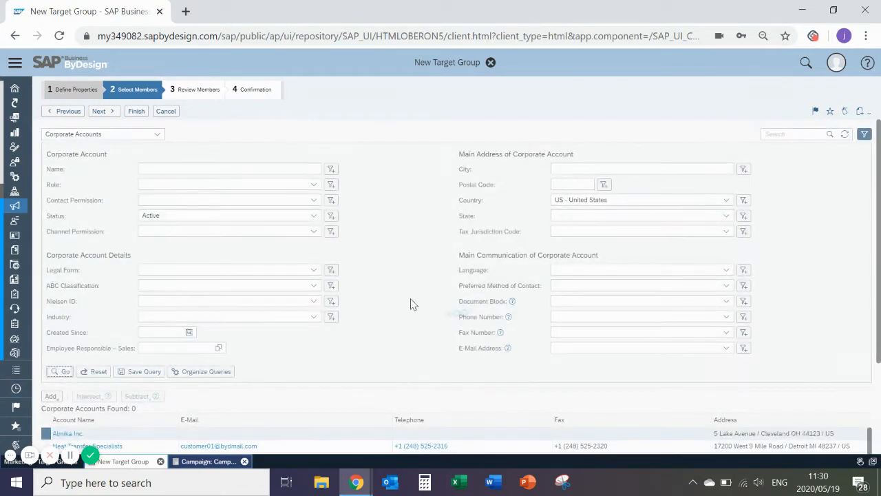
- Add all of the found corporate accounts to the target group's selected members
scroll(409, 301, "down", 2)
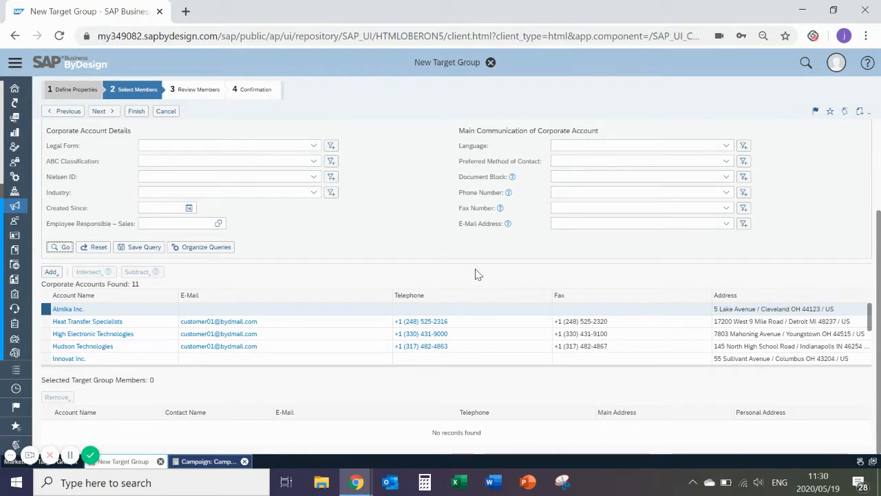
left_click(50, 271)
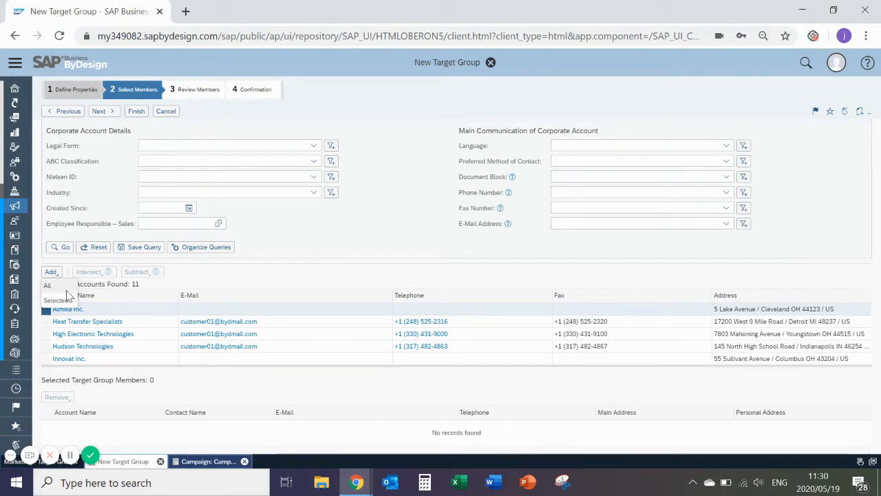
left_click(67, 290)
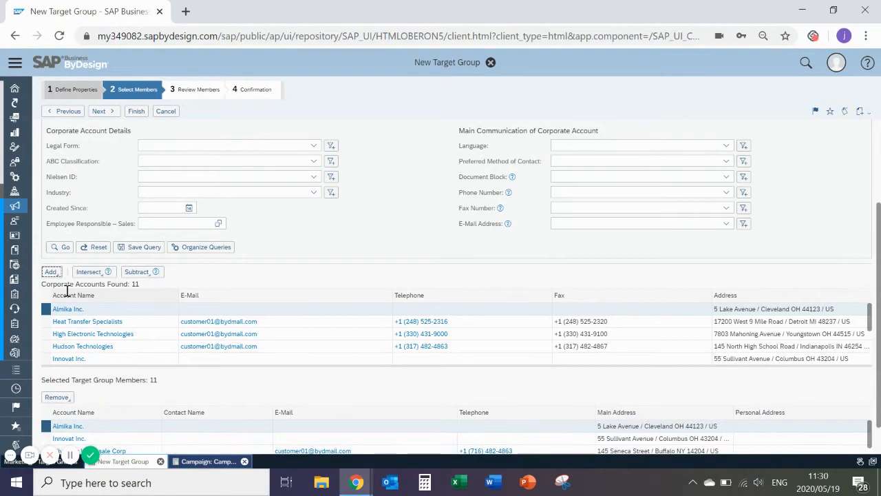
scroll(206, 389, "down", 1)
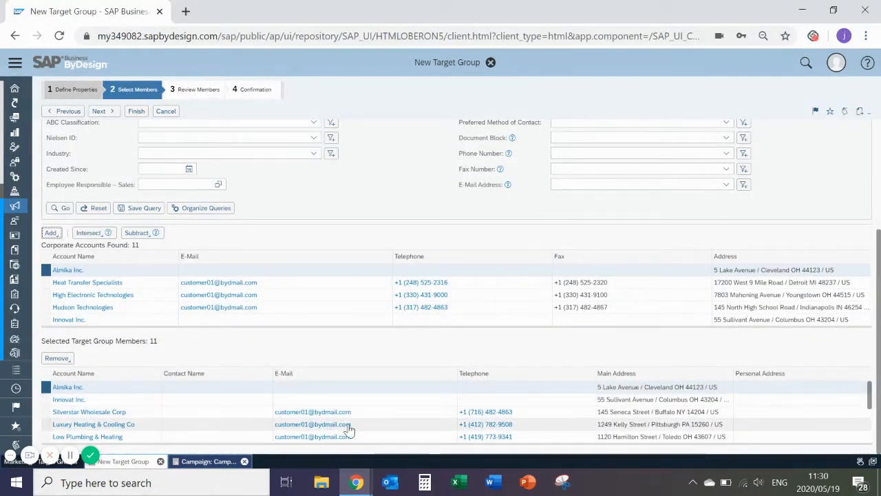
scroll(291, 363, "up", 4)
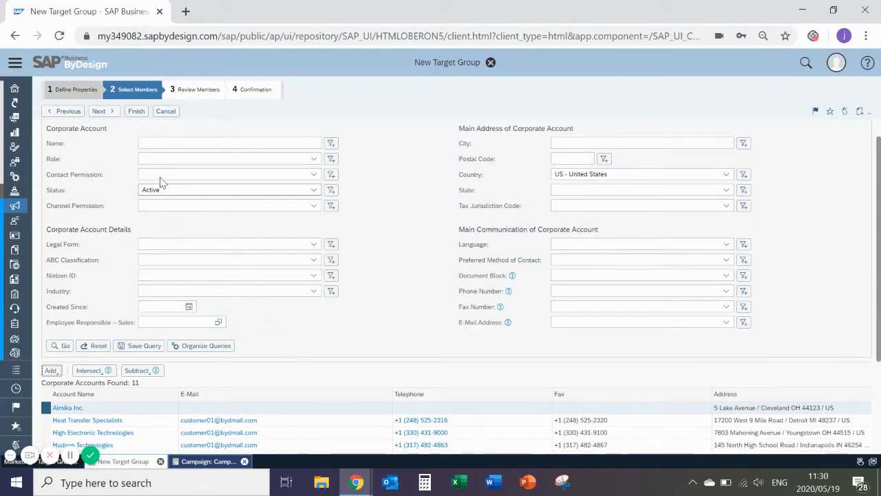
- Proceed to the member review and check the members' addressability for e-mail address
left_click(100, 111)
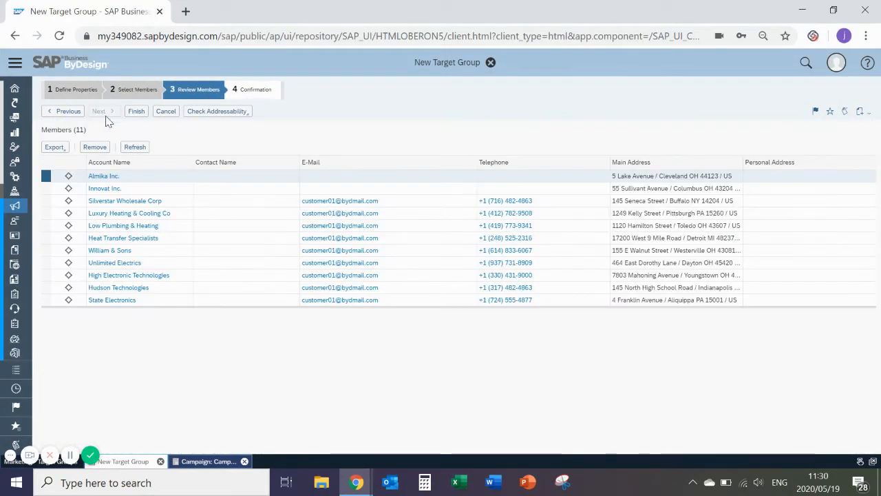
left_click(236, 115)
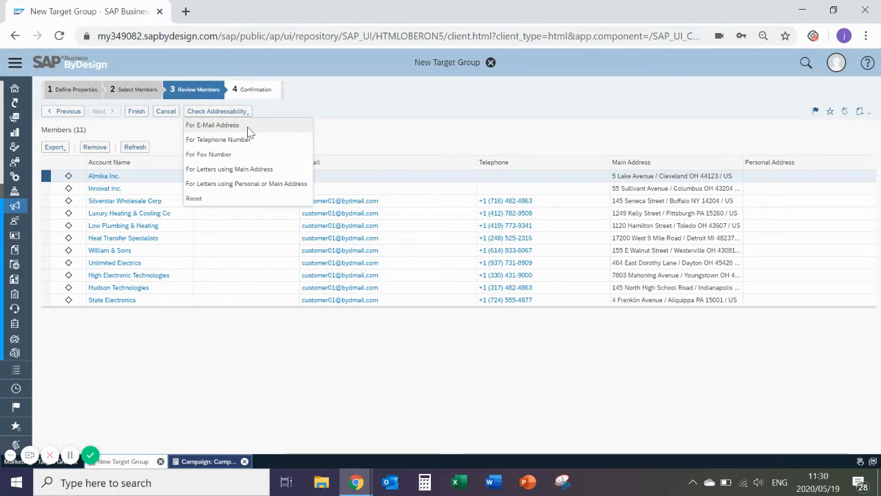
left_click(248, 127)
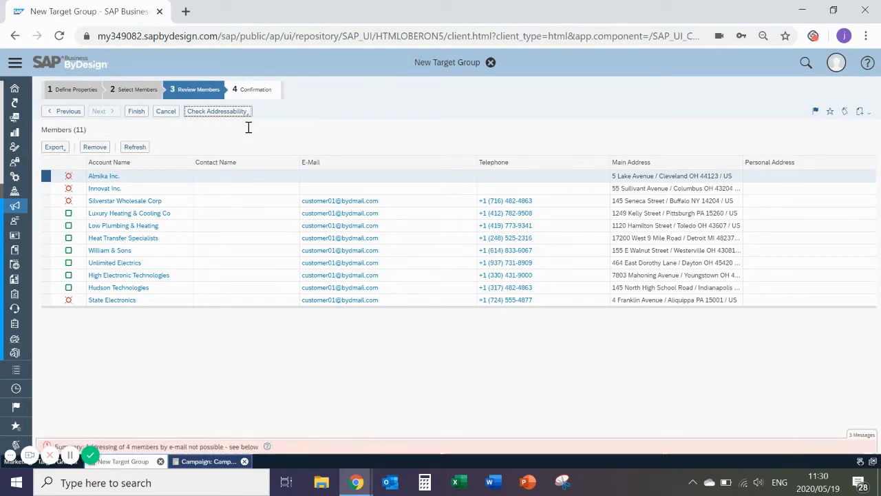
mouse_move(283, 446)
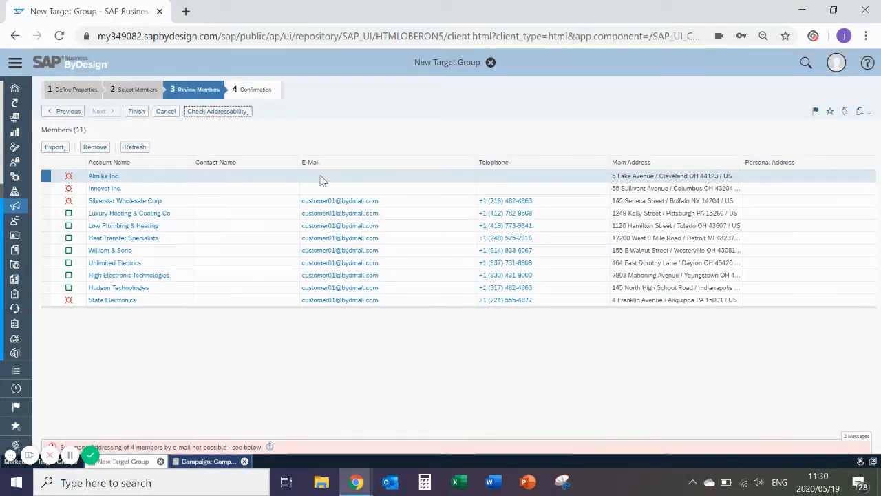
- Remove Almika Inc., Innovat Inc., State Electronics and Silverstar Wholesale Corp from the target group members
left_click(175, 180)
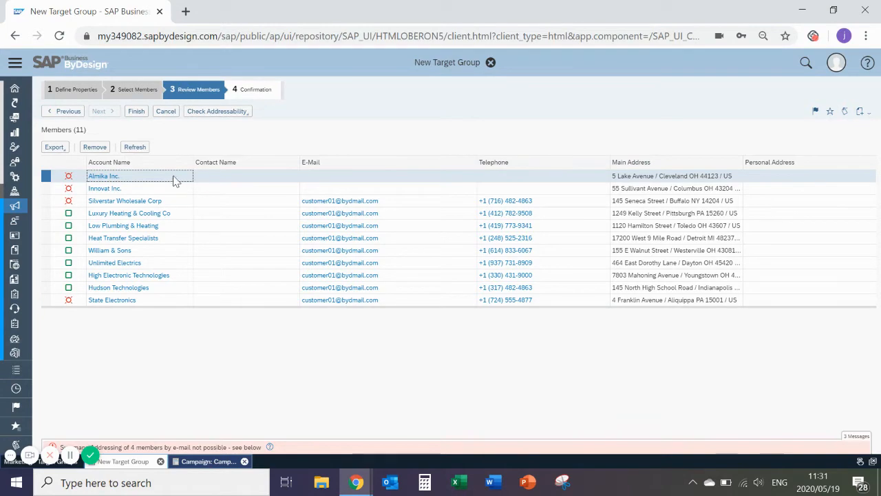
left_click(99, 151)
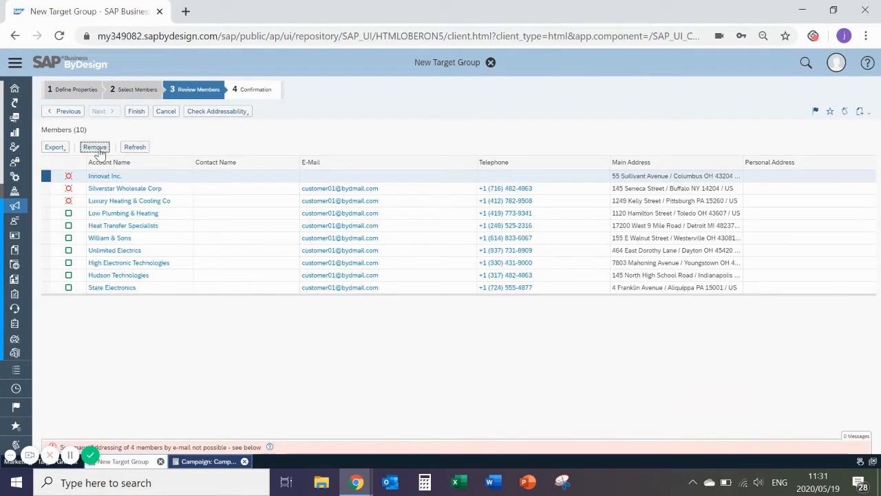
left_click(97, 150)
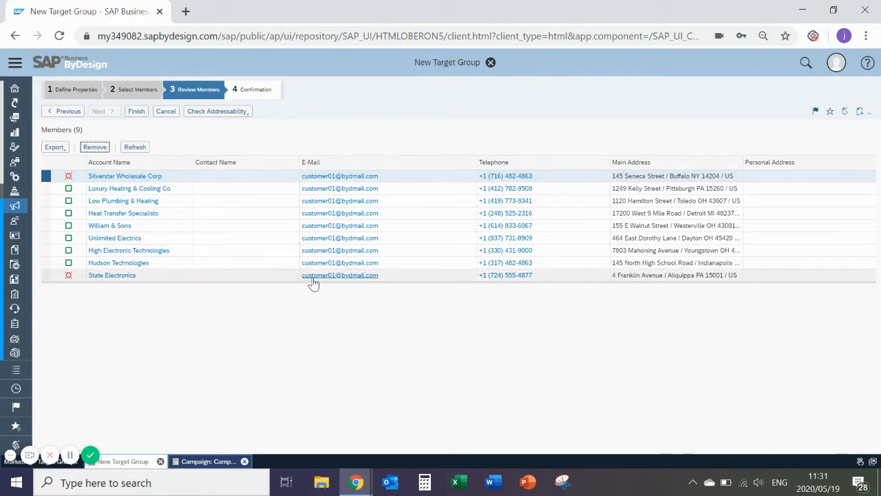
left_click(195, 277)
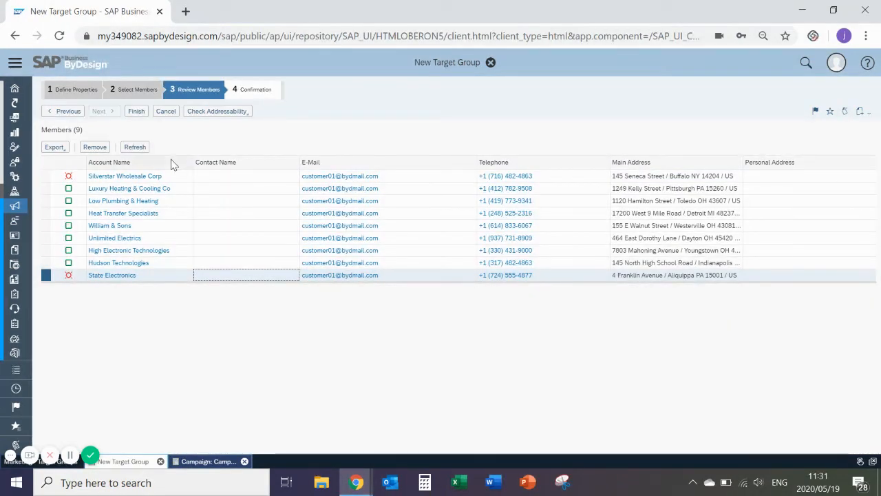
left_click(97, 147)
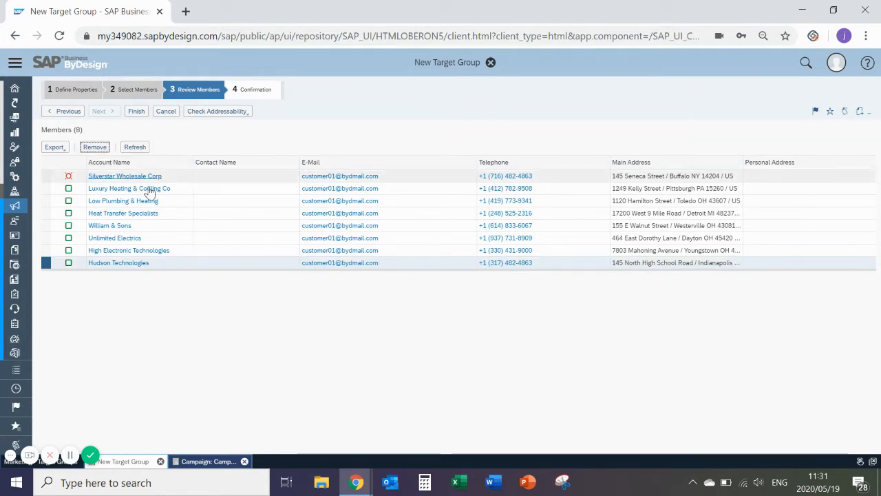
left_click(172, 178)
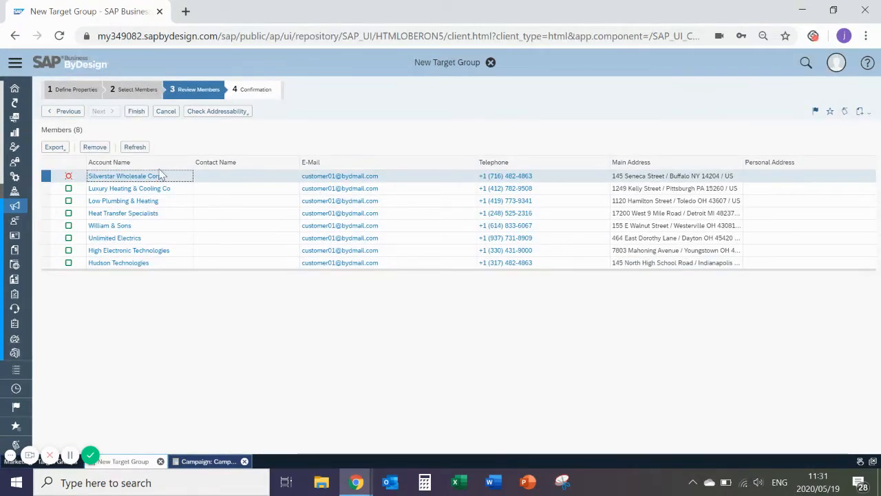
left_click(105, 150)
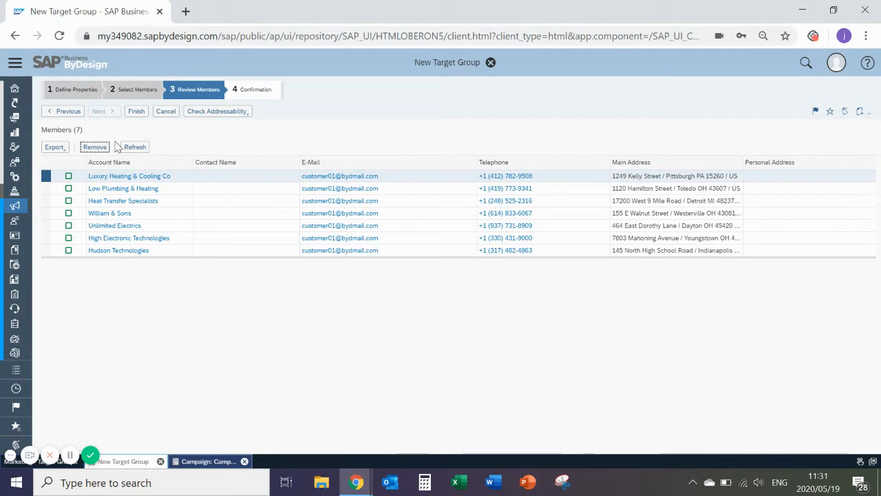
- Finish and close the new target group, and refresh the target groups list
left_click(135, 114)
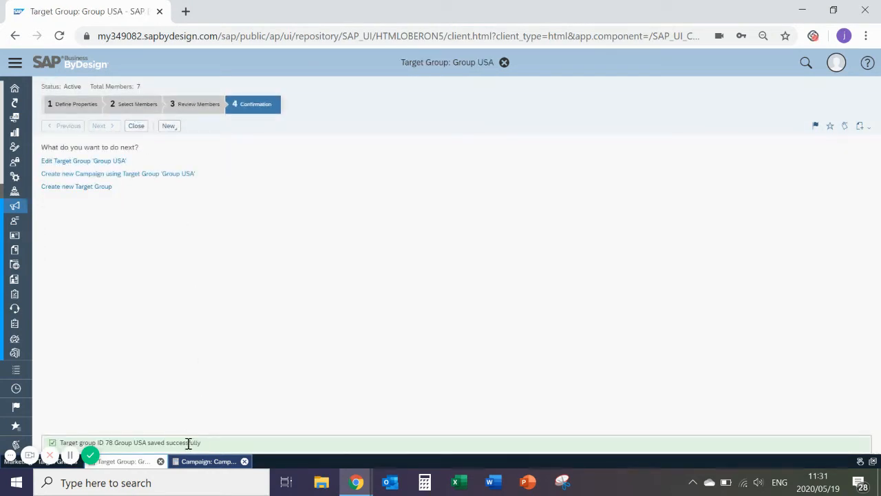
left_click(135, 126)
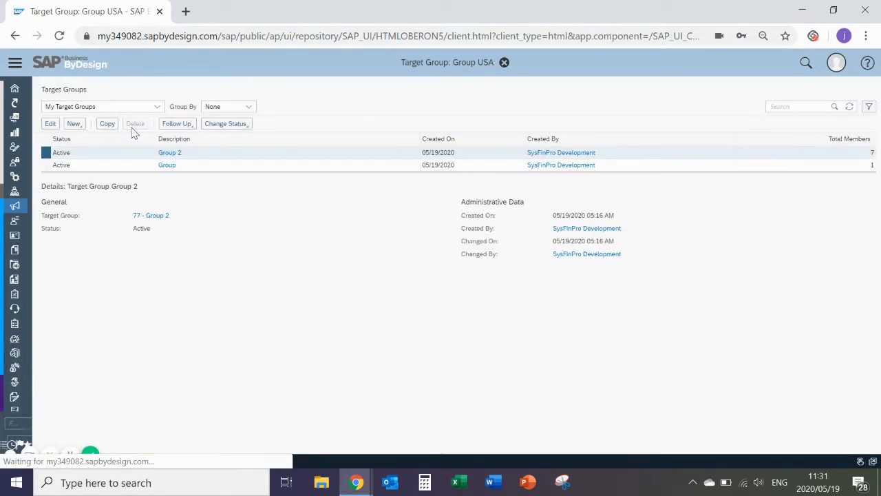
left_click(849, 107)
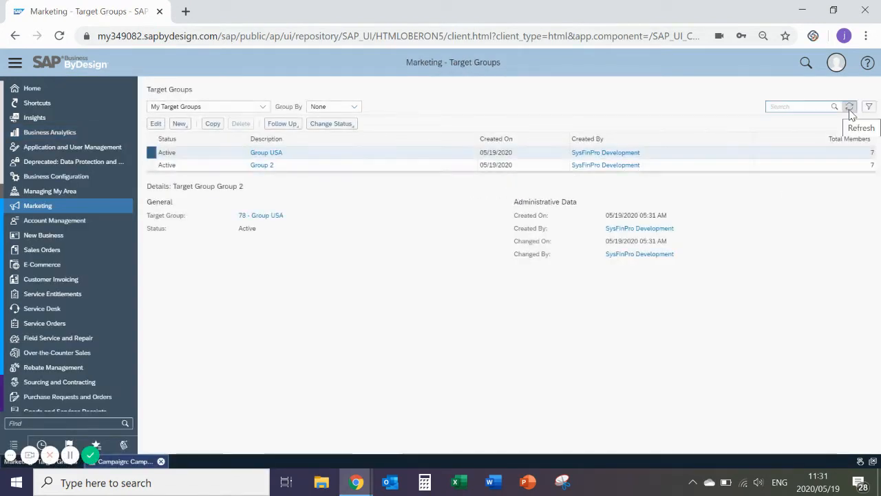
- Create a new follow-up campaign from the target group Group USA with the description "USA Campaign"
left_click(302, 157)
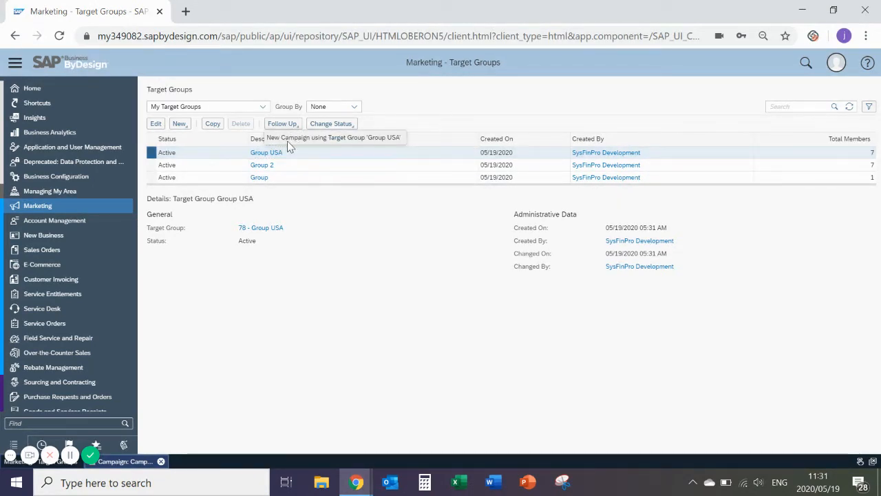
left_click(331, 138)
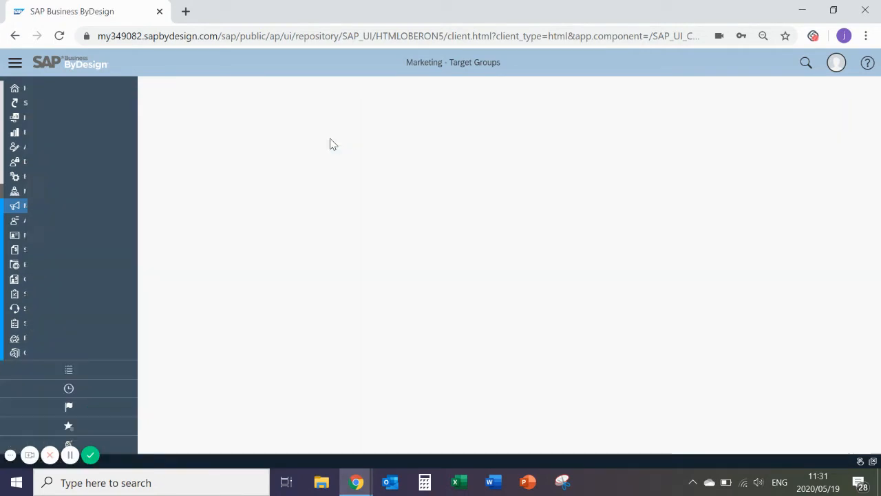
left_click(258, 133)
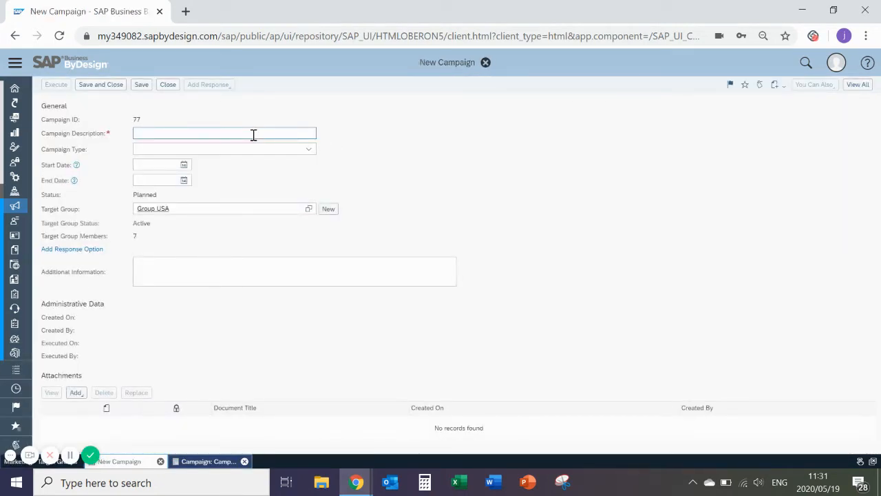
left_click(254, 135)
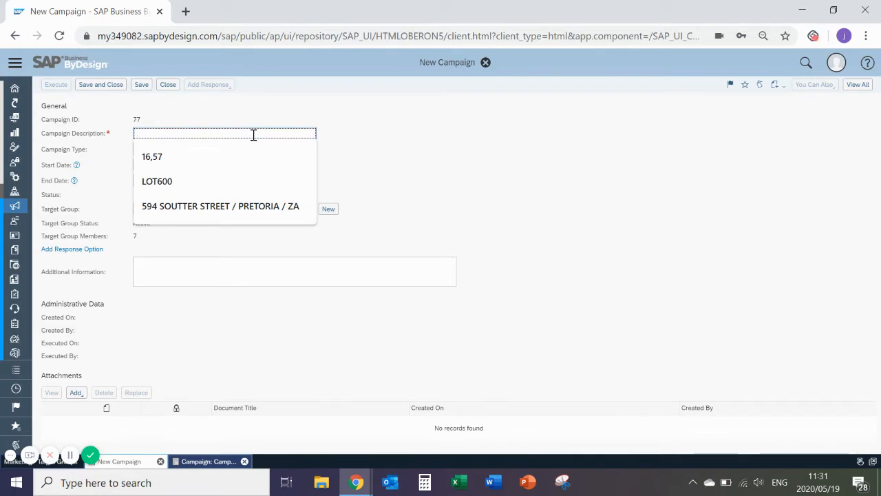
type("USA Cam")
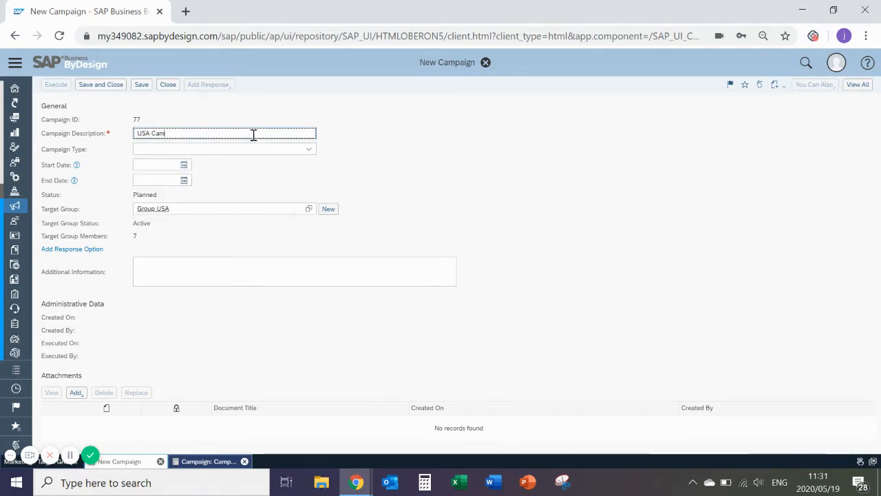
type("ppaign")
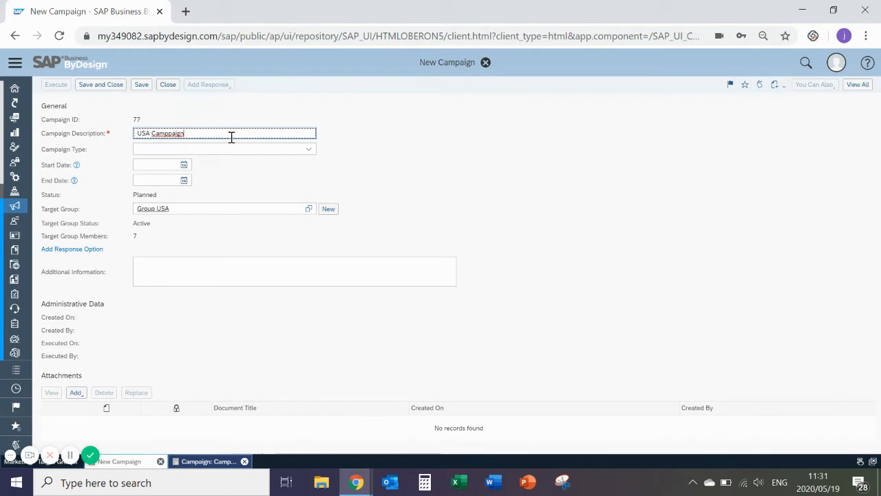
left_click(170, 135)
key("BackSpace")
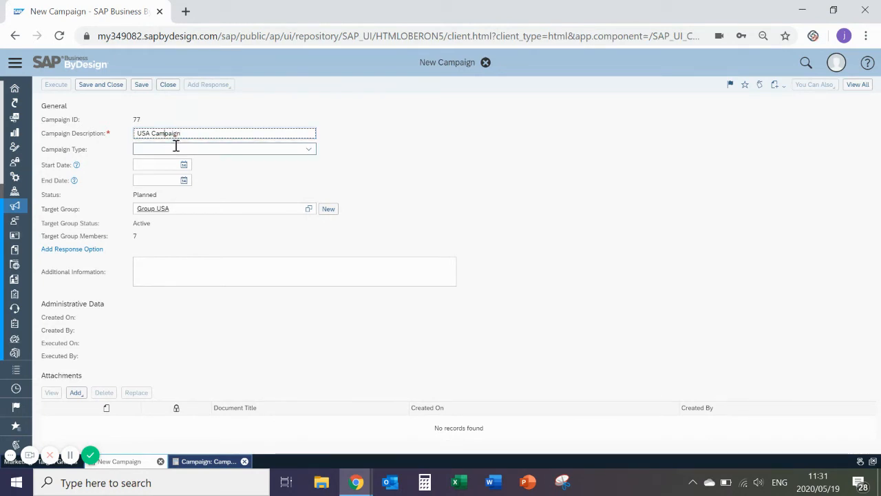
- Set the campaign type to E-Mail using file export, with start date 05/19/2020 and end date 05/20/2020
left_click(308, 148)
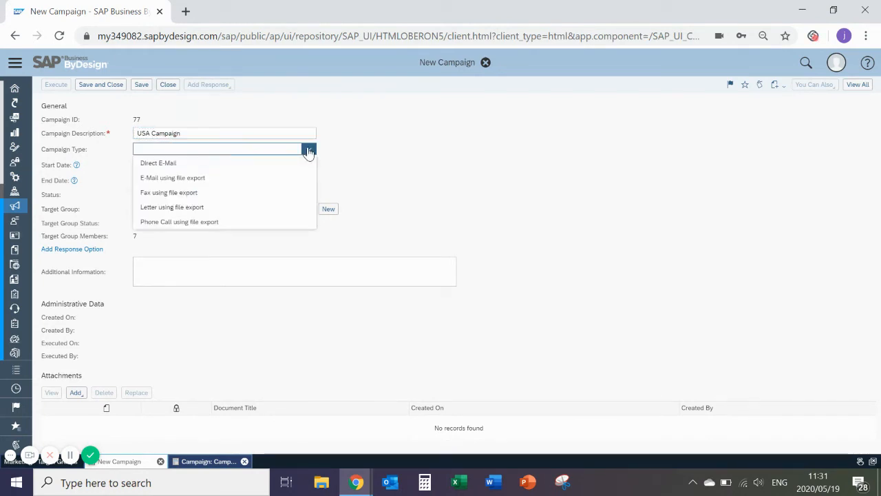
left_click(223, 178)
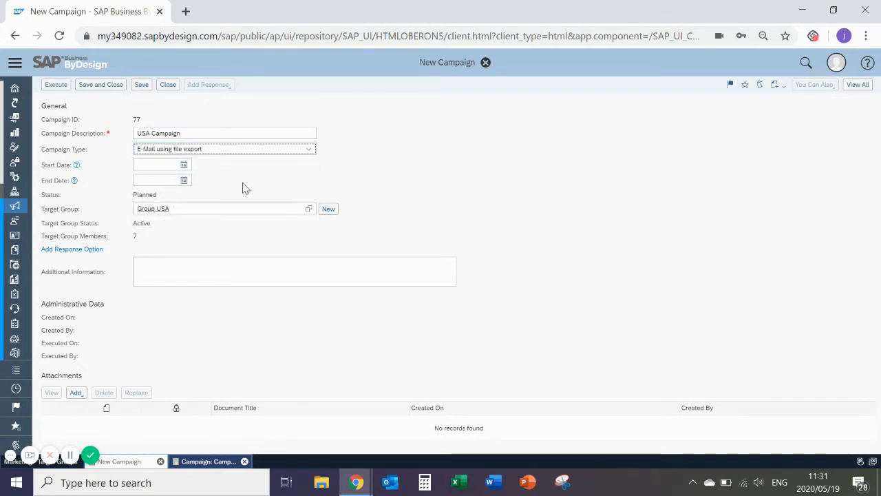
left_click(183, 165)
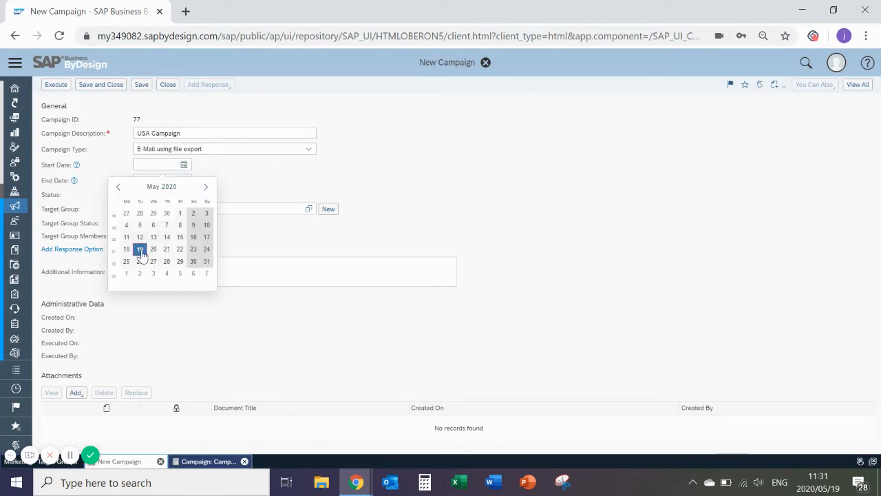
left_click(140, 249)
left_click(184, 180)
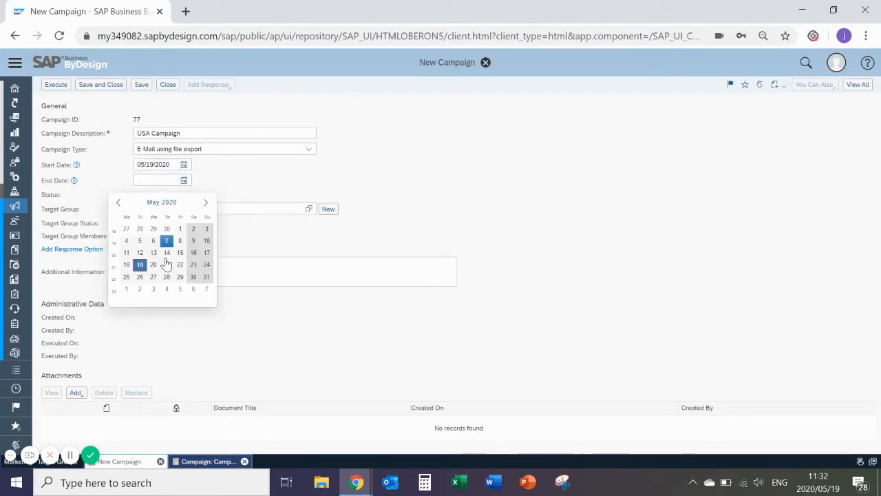
left_click(153, 265)
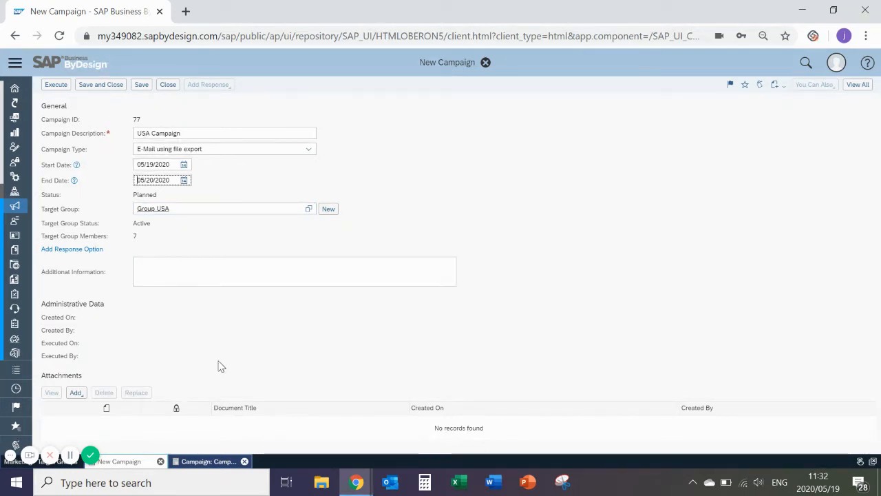
- Attach the file Special Prices.xlsx from the Richester folder to the campaign and save the campaign
double_click(65, 377)
left_click(106, 372)
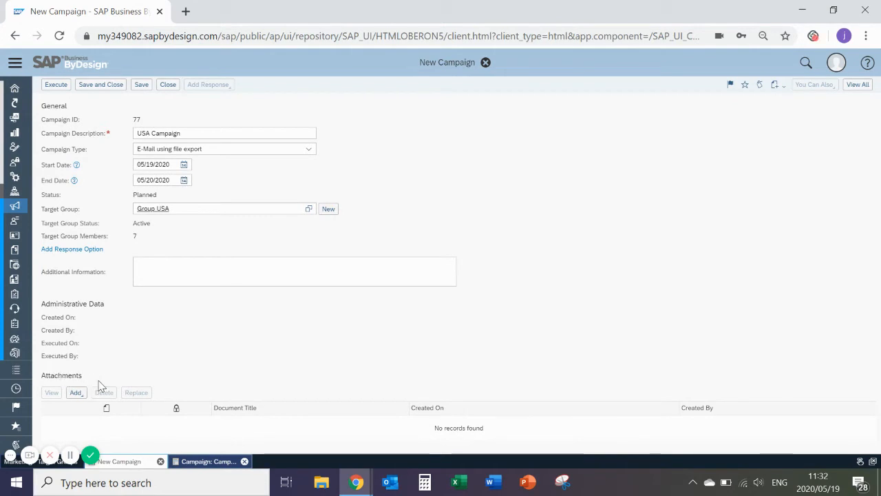
left_click(76, 393)
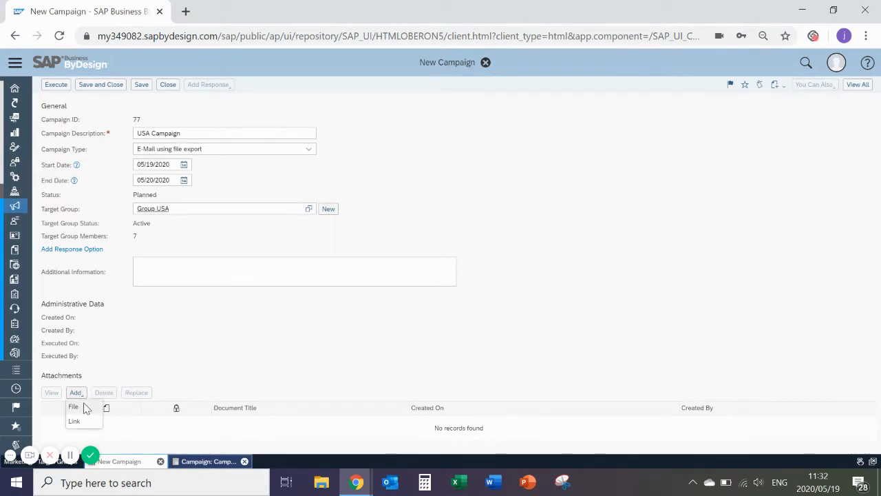
left_click(84, 406)
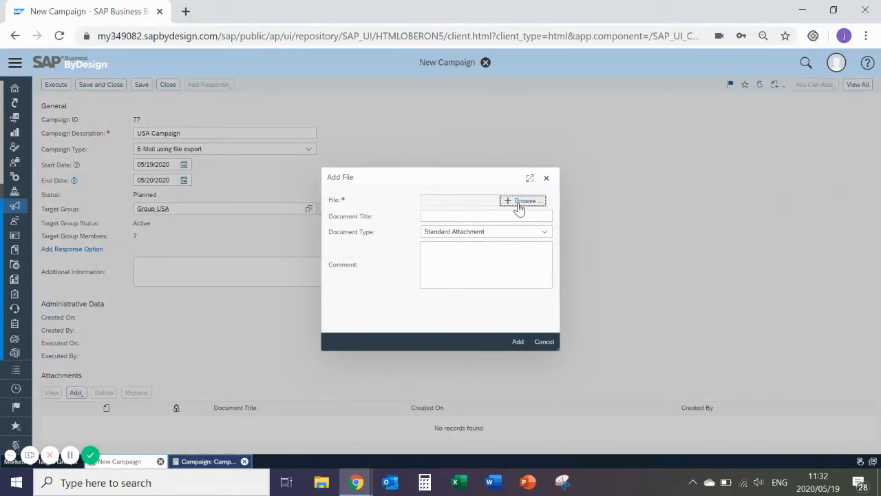
left_click(521, 202)
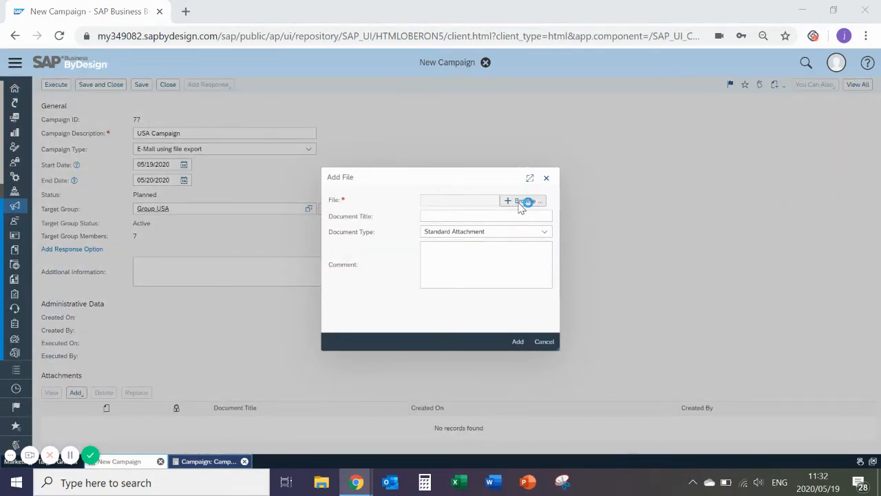
scroll(393, 181, "down", 1)
left_click(262, 255)
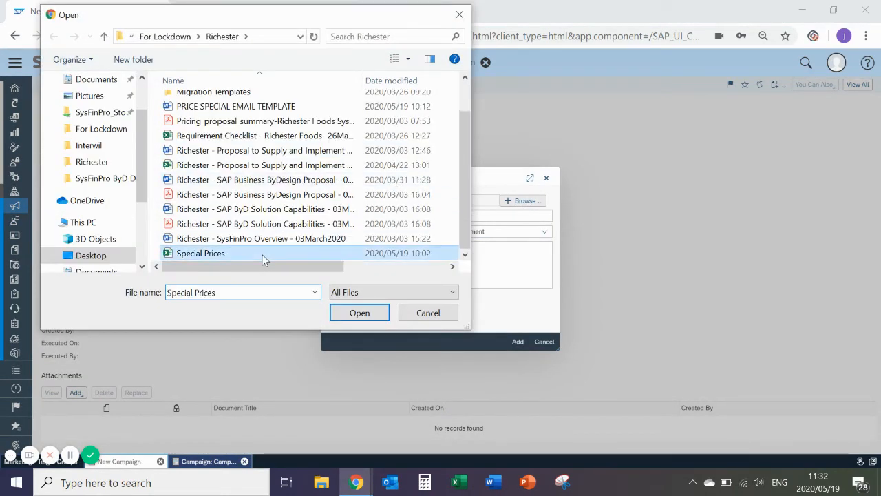
double_click(262, 255)
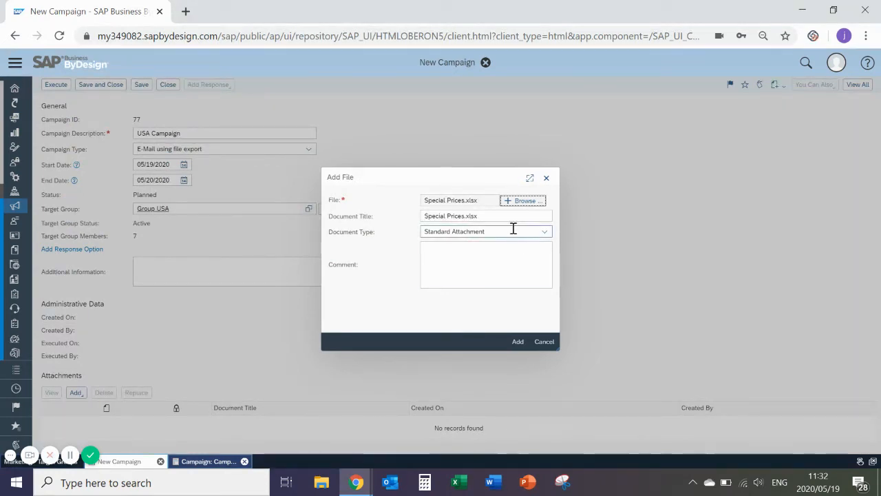
left_click(517, 342)
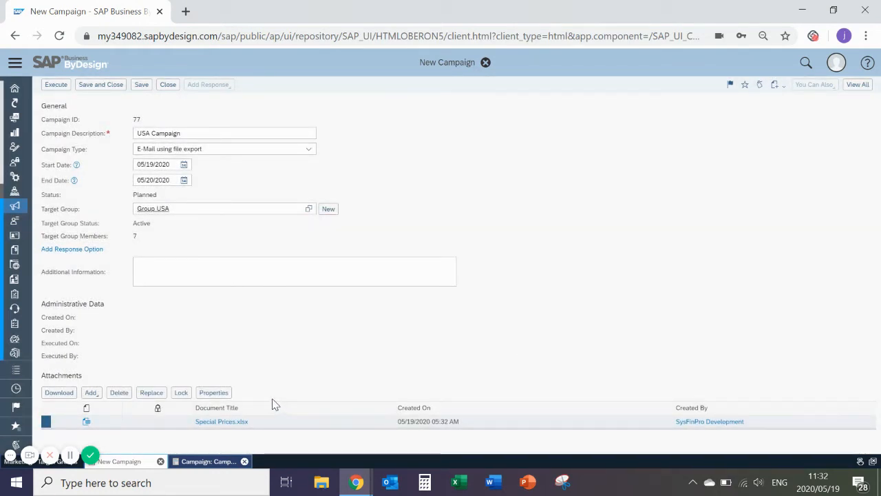
left_click(142, 84)
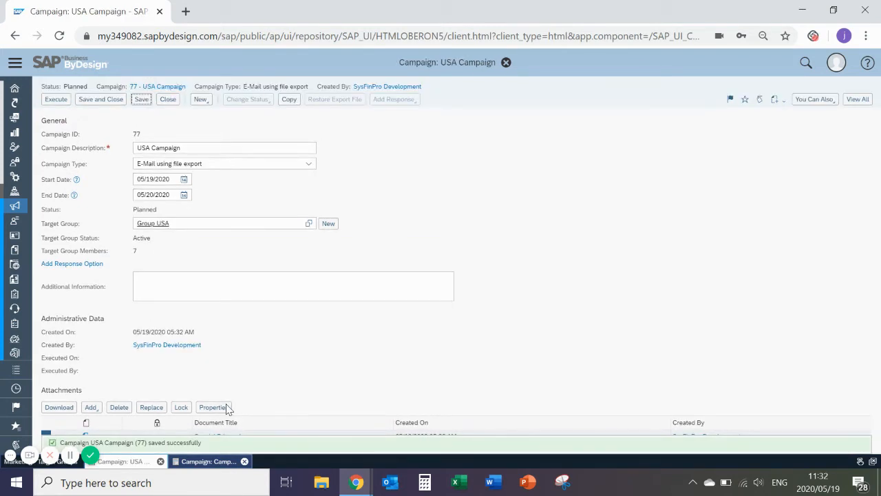
- Show the campaign's full details and add Yes as its first response option
left_click(857, 100)
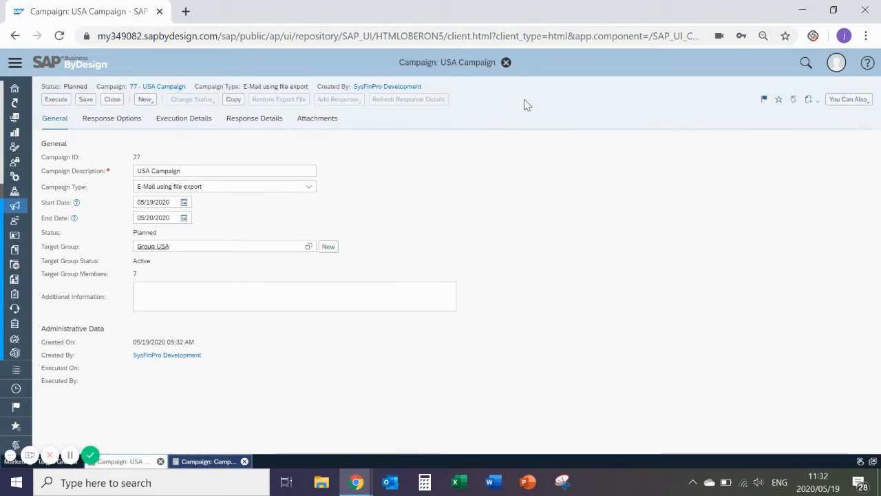
left_click(129, 121)
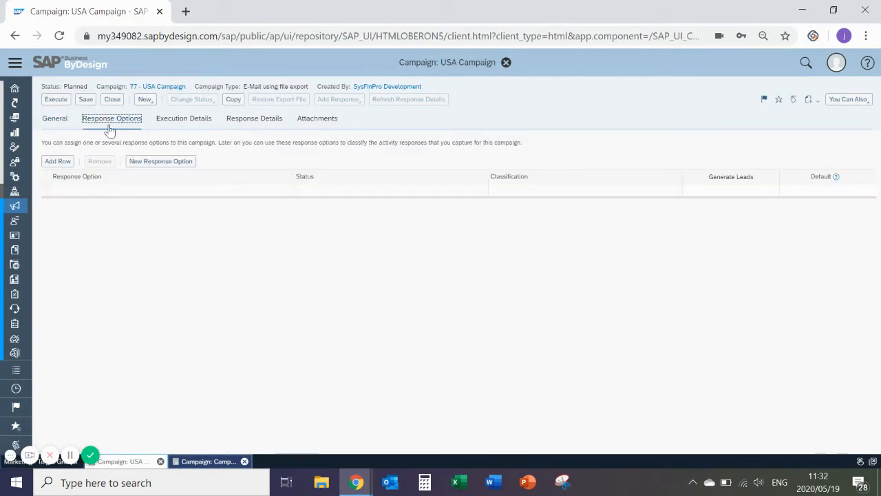
left_click(60, 162)
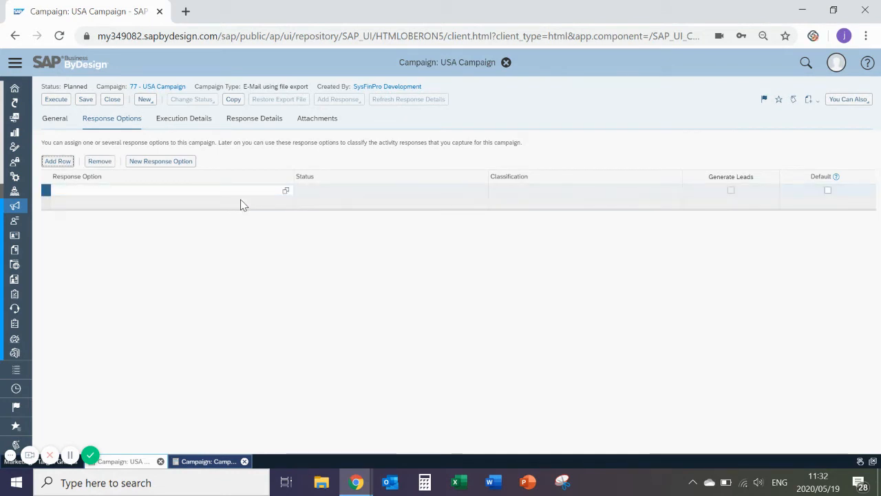
left_click(285, 192)
left_click(286, 191)
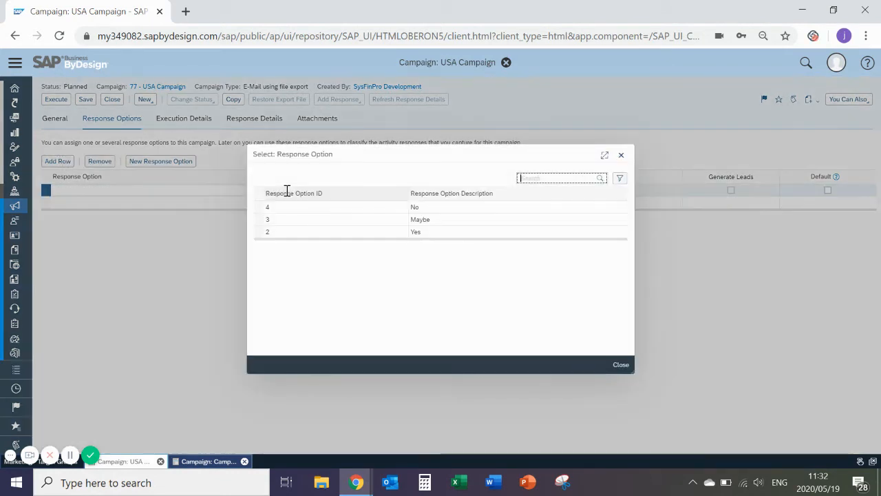
left_click(358, 232)
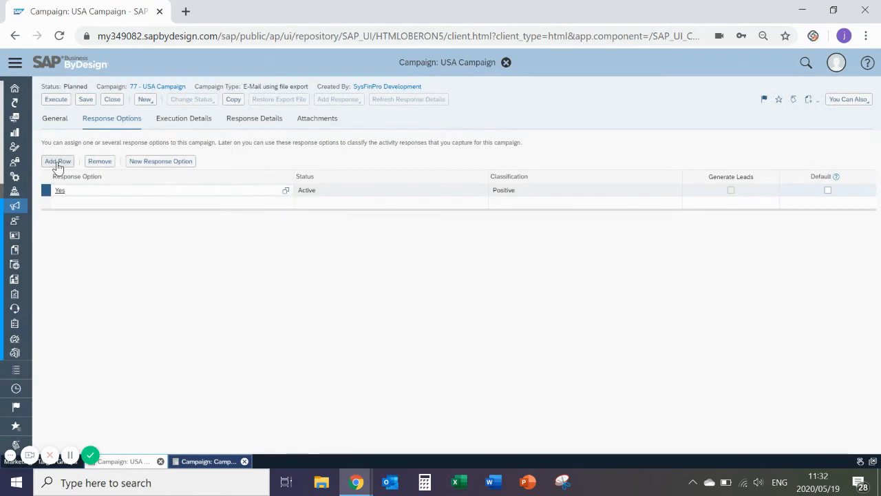
- Add the response options No and Maybe to the campaign
left_click(58, 162)
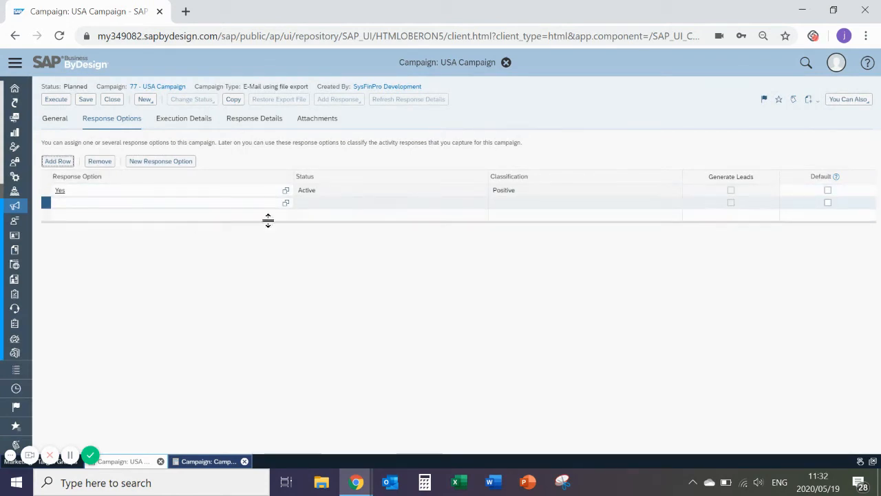
left_click(287, 204)
left_click(325, 207)
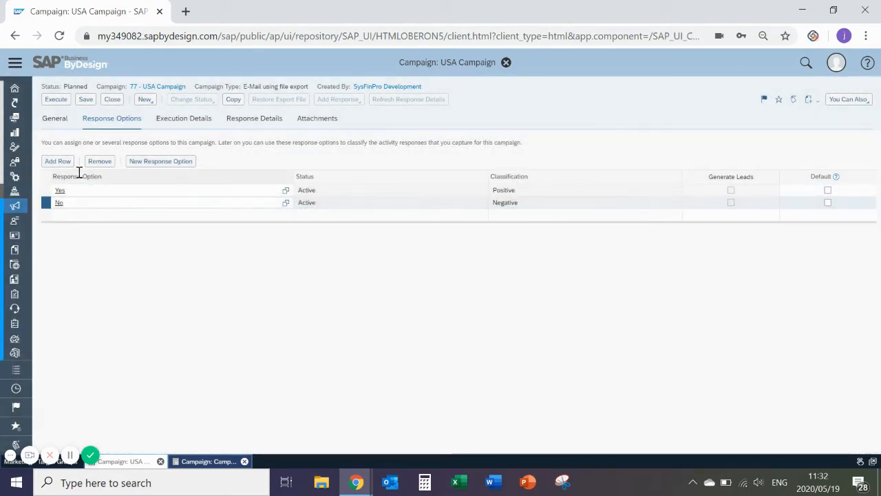
left_click(58, 163)
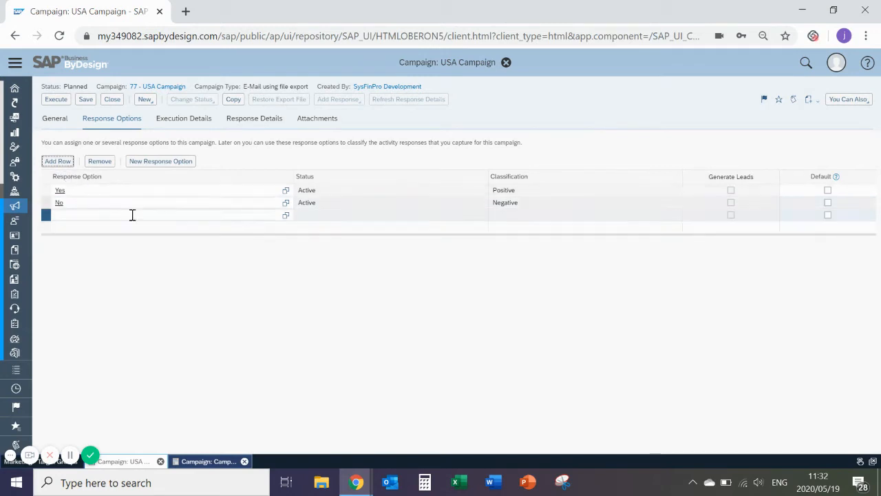
left_click(286, 215)
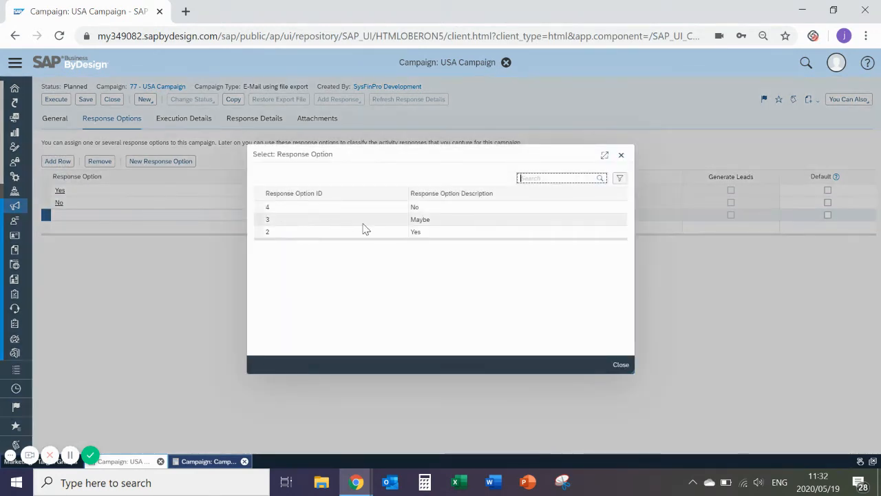
left_click(365, 223)
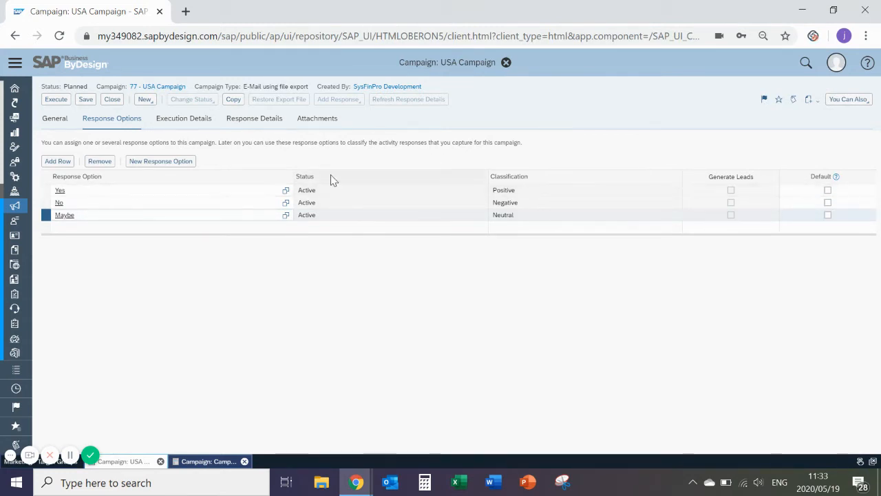
- Save and execute the campaign, downloading its member export file in English with the visible columns
left_click(86, 101)
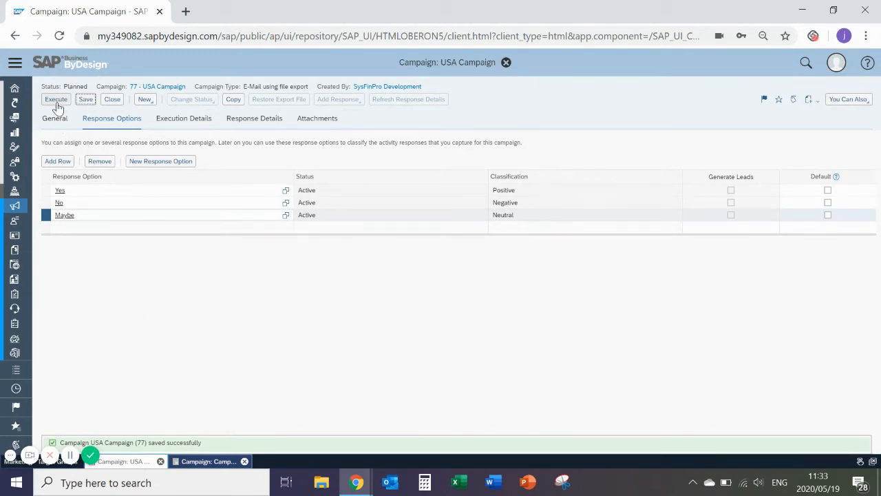
left_click(56, 101)
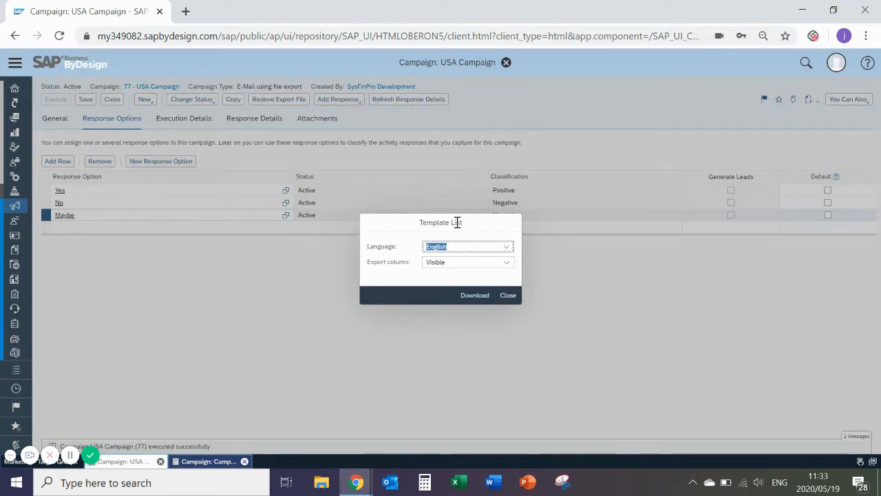
left_click(477, 298)
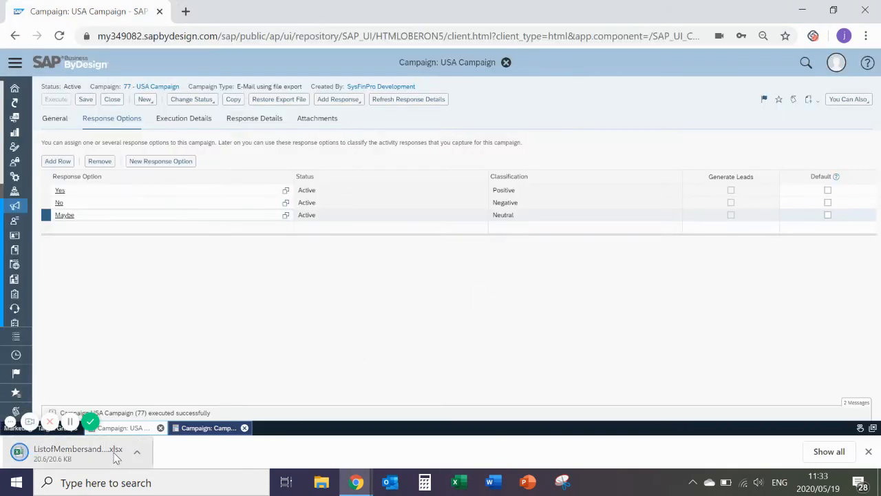
- Open the downloaded member list in Excel and select the addressable members' data in A2:F8 for review
left_click(103, 457)
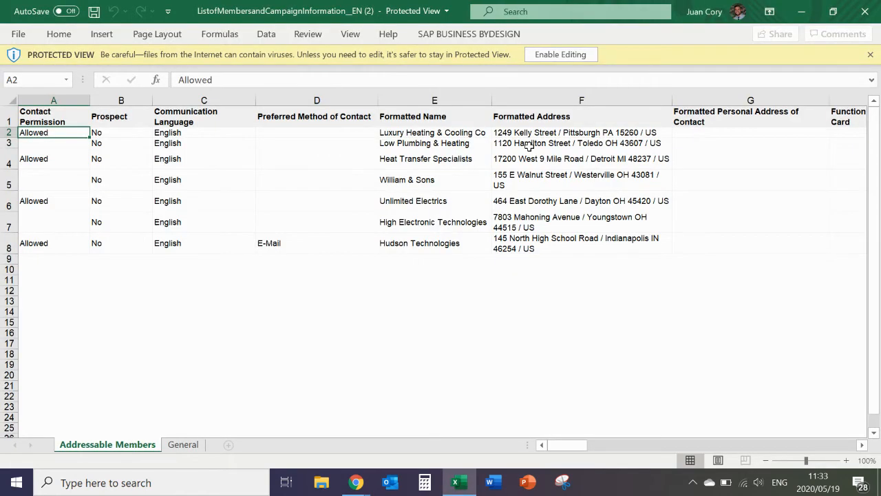
left_click_drag(673, 239, 24, 133)
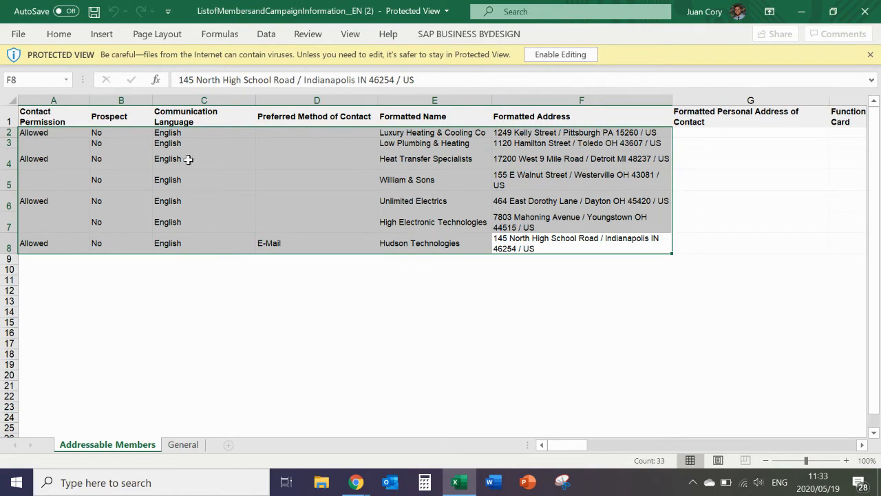
- Close the exported member list, return to SAP Business ByDesign and close USA Campaign with its changes saved
left_click(866, 12)
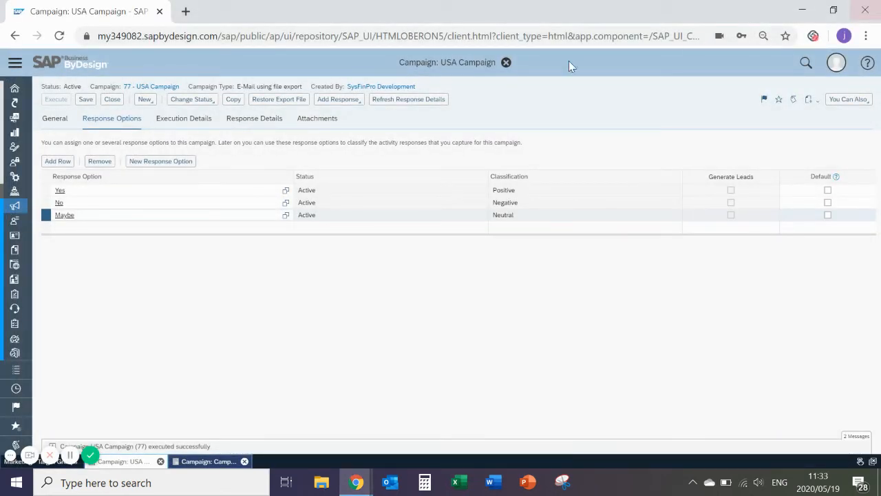
left_click(112, 99)
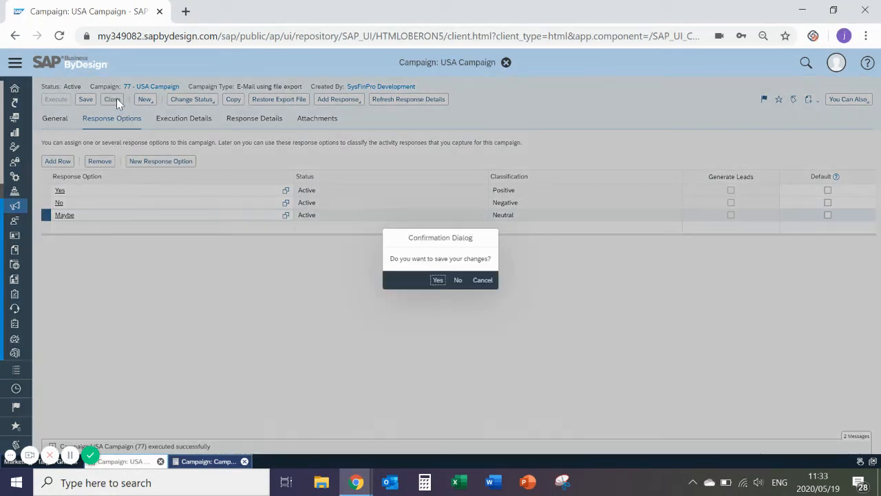
left_click(437, 281)
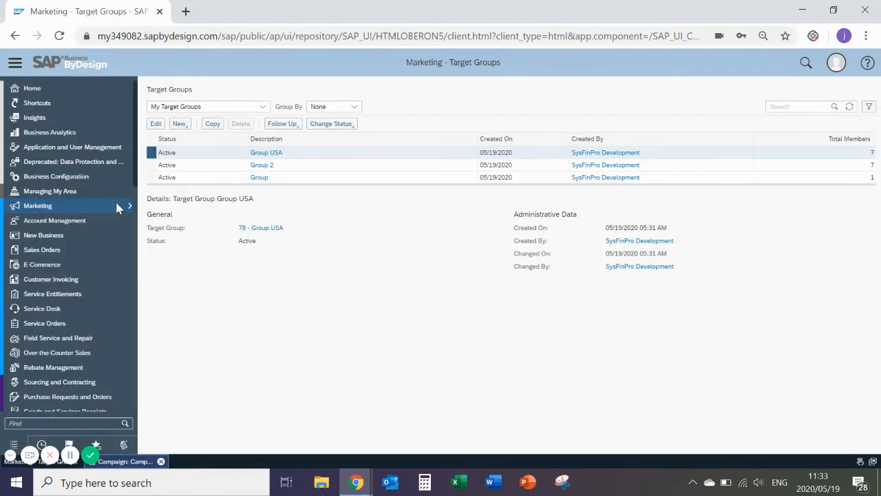
- From Campaign Management, download the Microsoft Excel response import file for USA Campaign, open it in Excel and minimize the workbook
mouse_move(116, 207)
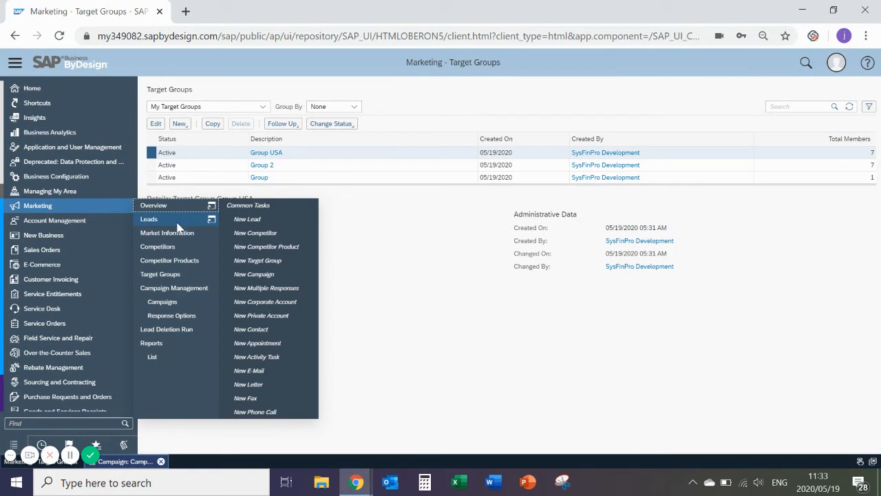
left_click(188, 288)
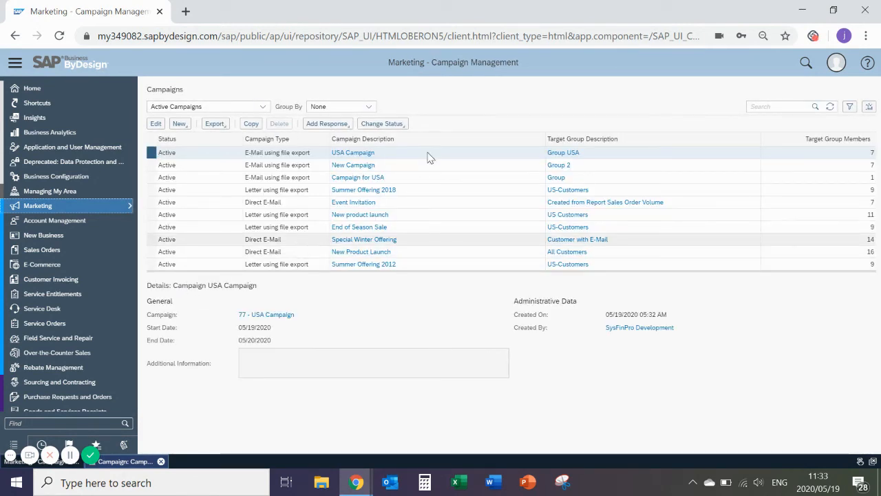
left_click(424, 156)
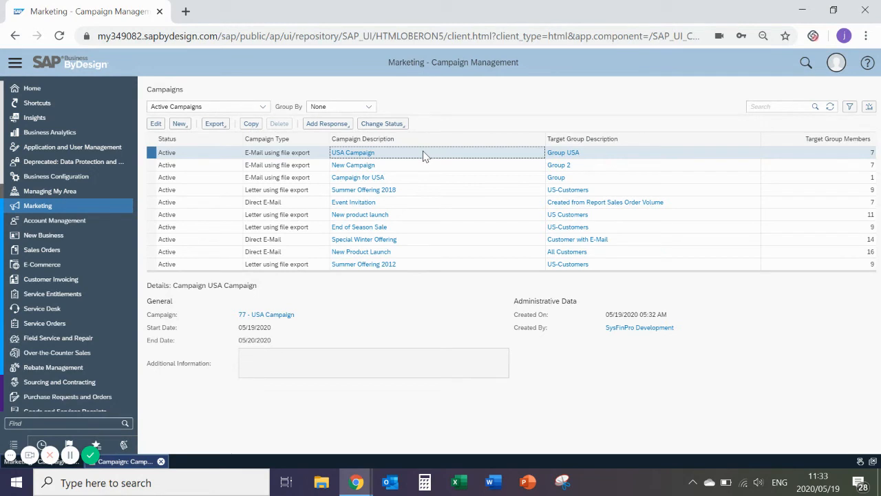
left_click(333, 124)
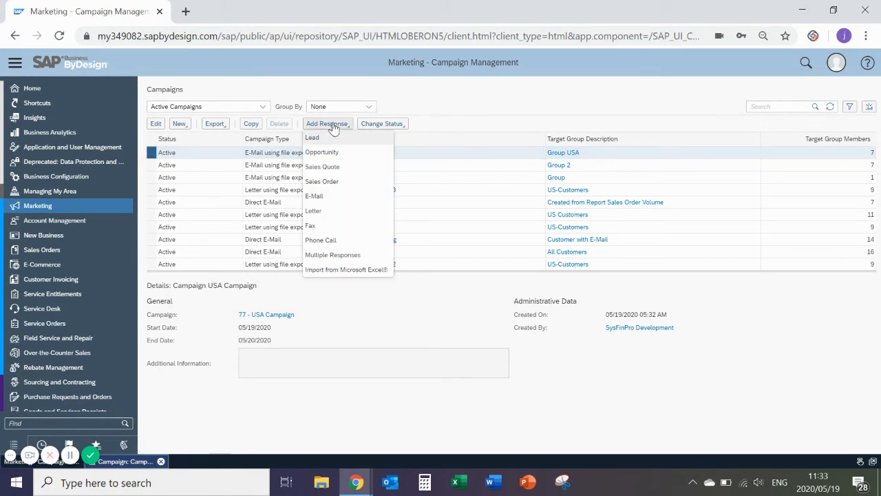
left_click(370, 270)
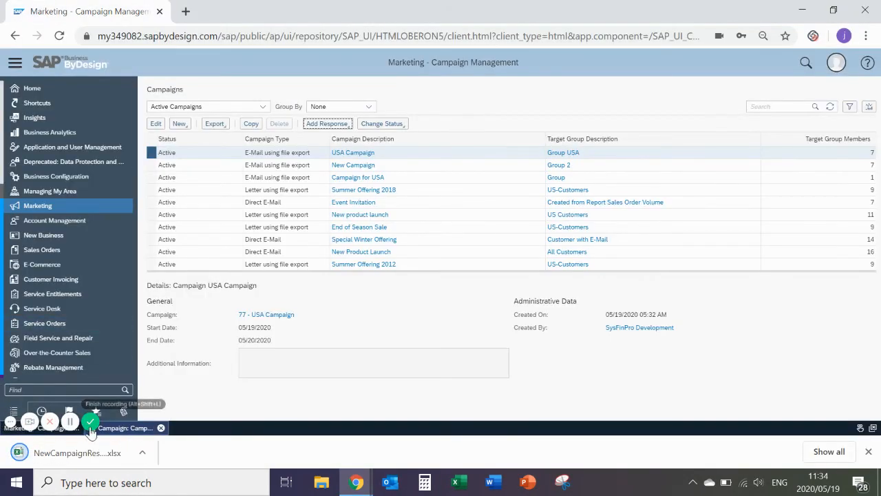
left_click(97, 450)
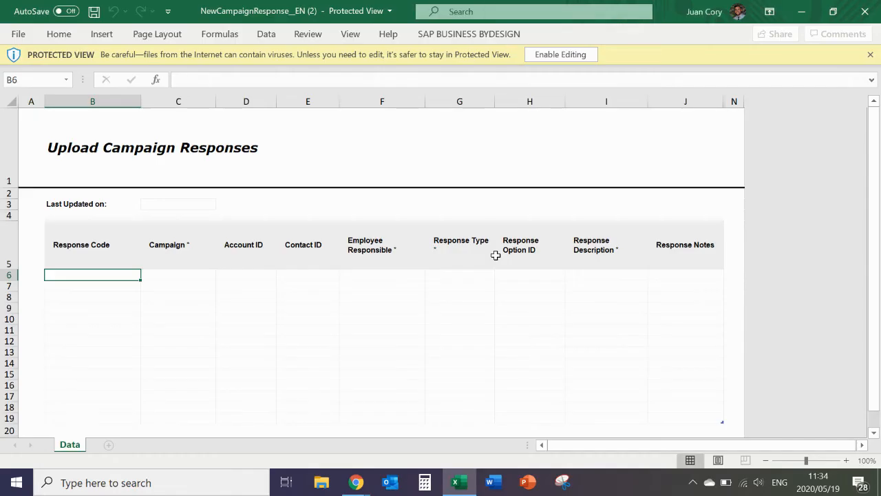
left_click(802, 11)
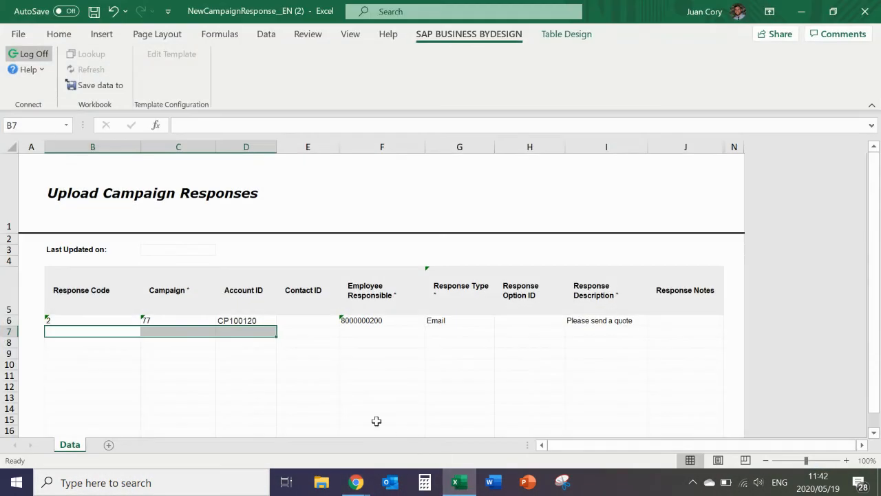
- Review the e-mail response in row 6, save the data to SAP Business ByDesign and close the workbook without saving it
left_click_drag(123, 319, 663, 321)
left_click(496, 353)
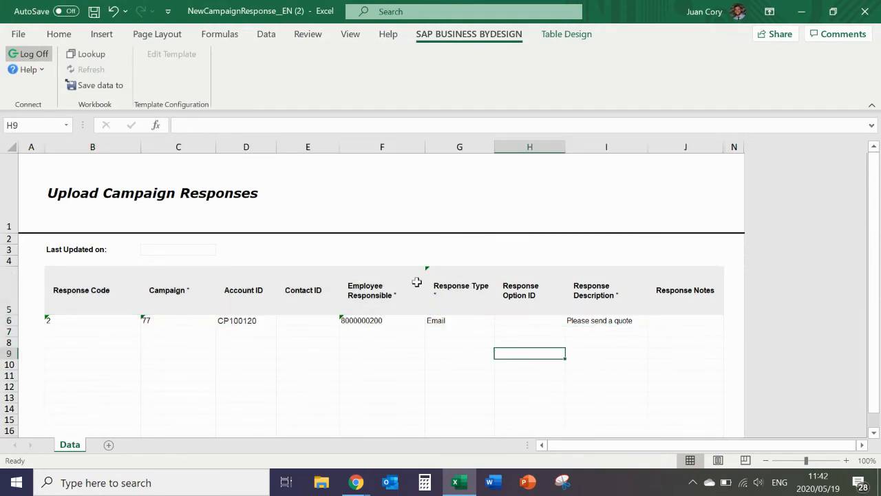
left_click(101, 93)
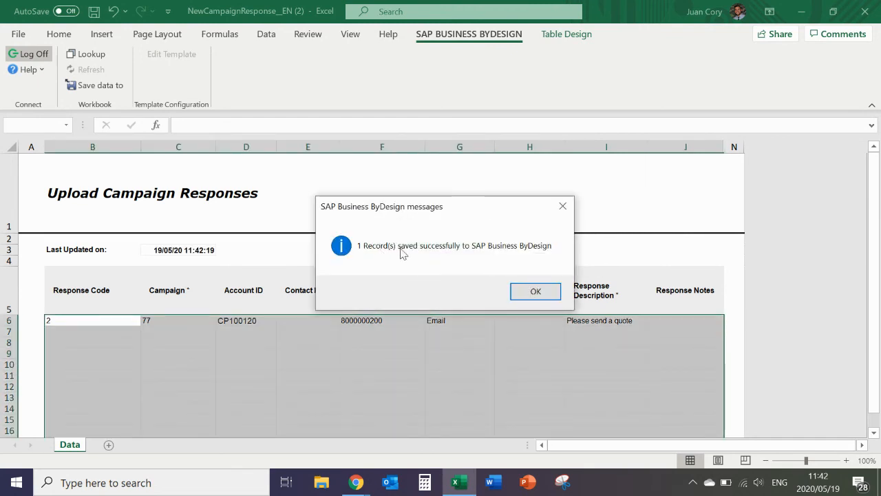
left_click(535, 289)
left_click(864, 11)
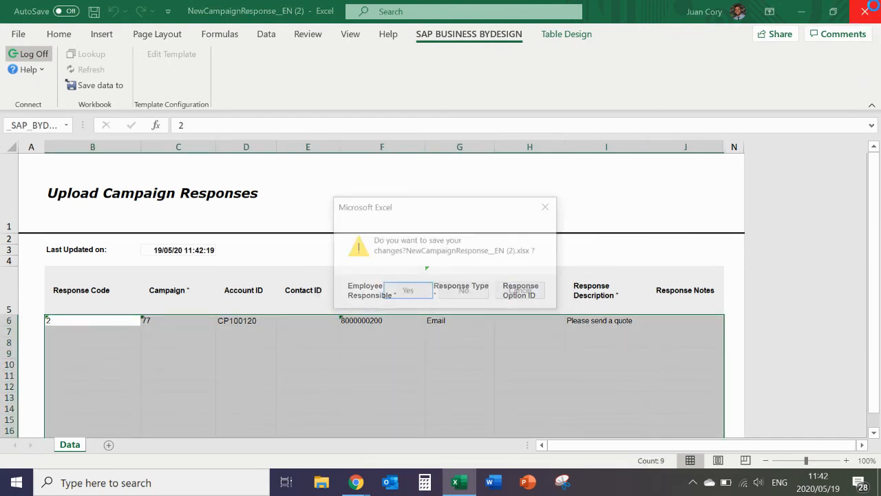
left_click(466, 292)
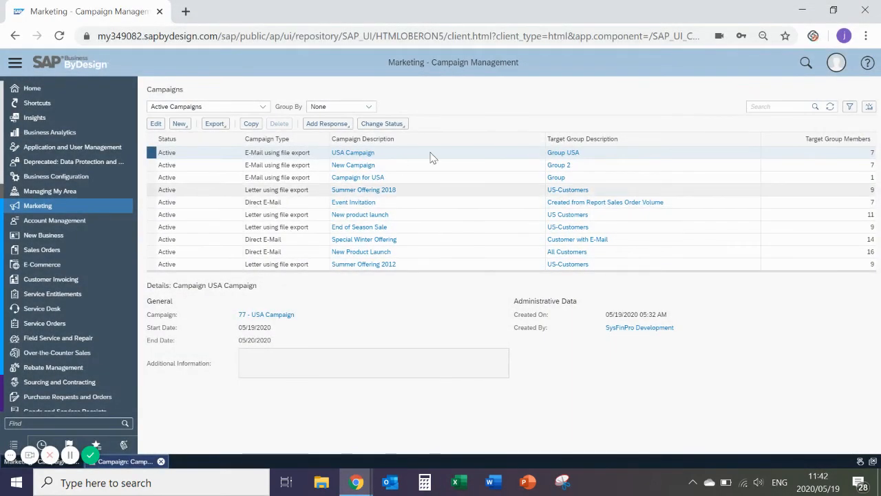
- Open USA Campaign for editing with its full details and show its response details
left_click(432, 156)
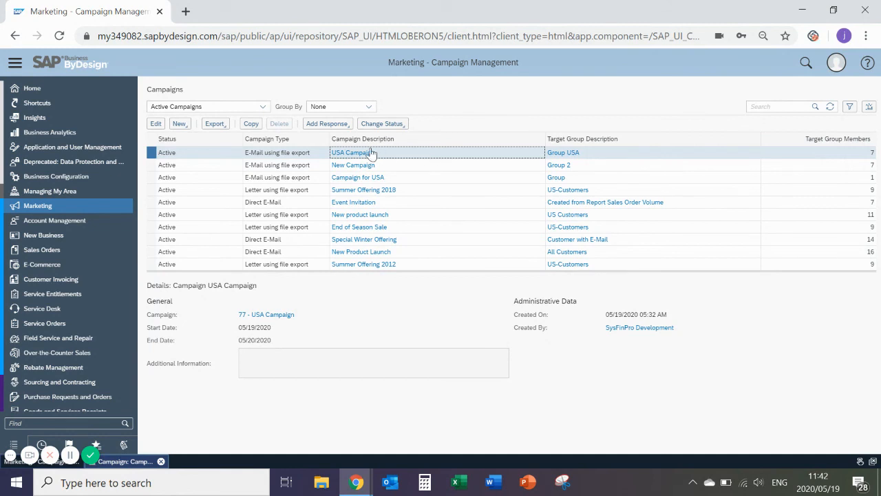
left_click(179, 123)
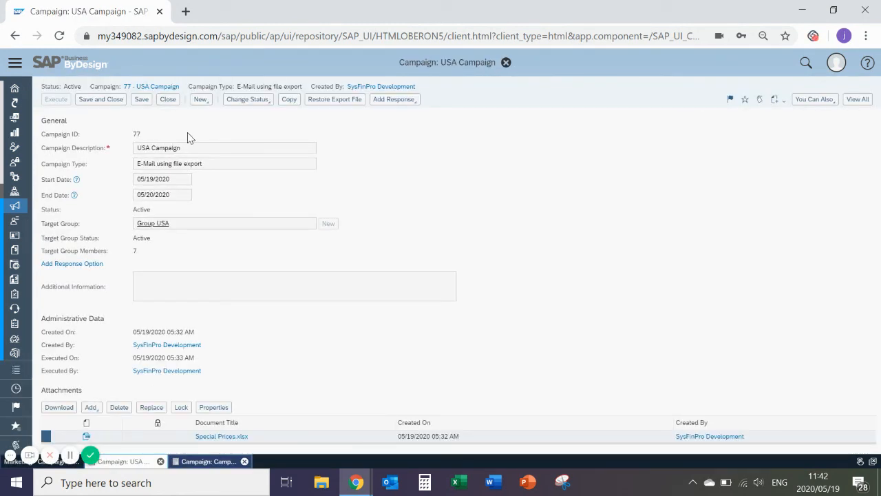
left_click(858, 100)
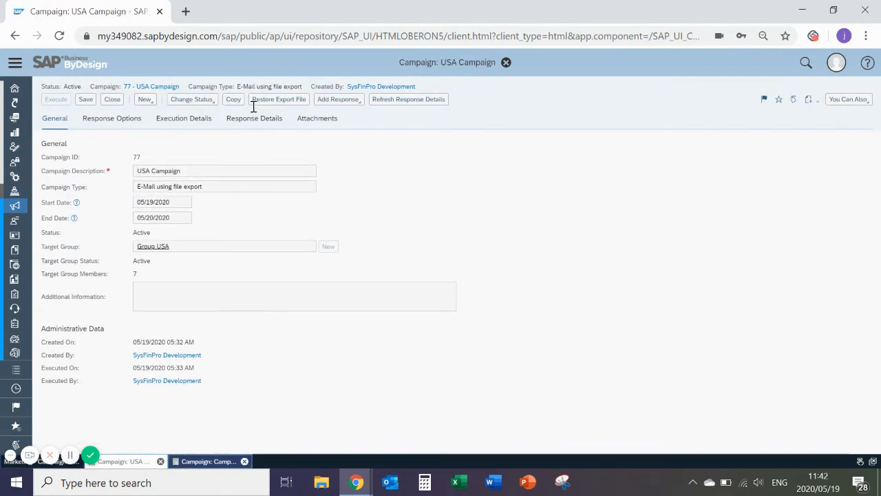
left_click(249, 127)
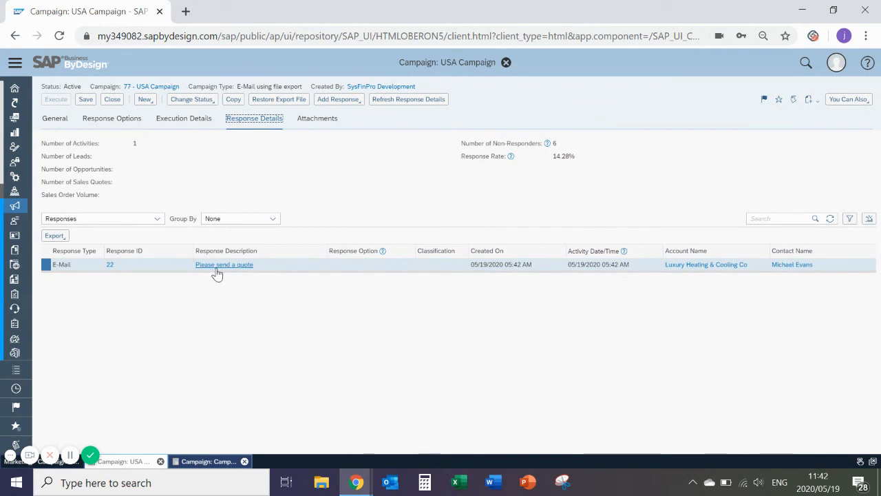
- Select the "Please send a quote" response and open the choice of response types to add to the campaign
left_click(301, 272)
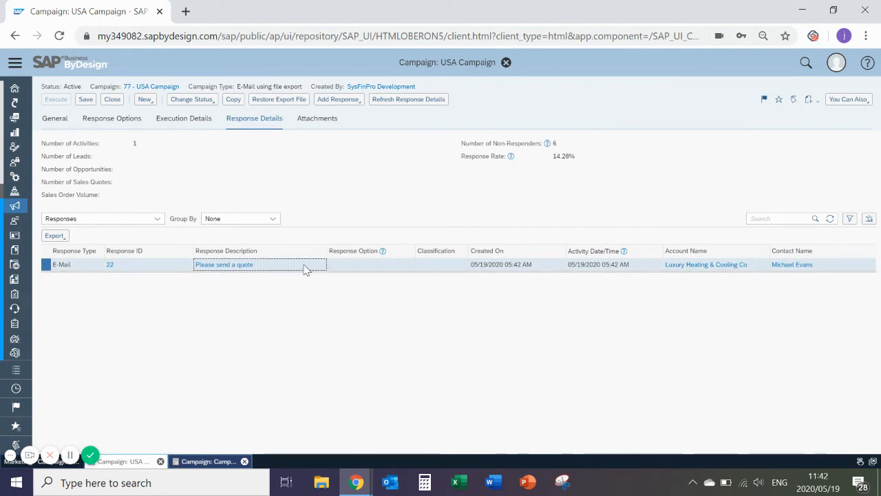
left_click(347, 104)
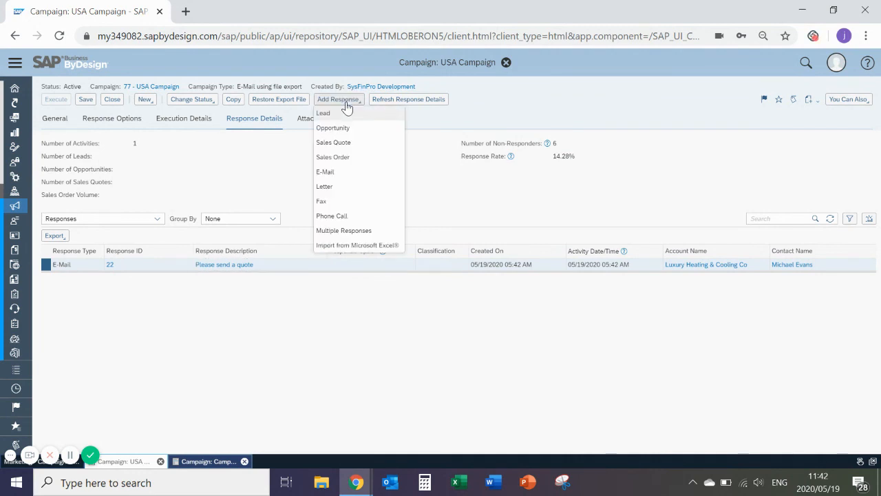